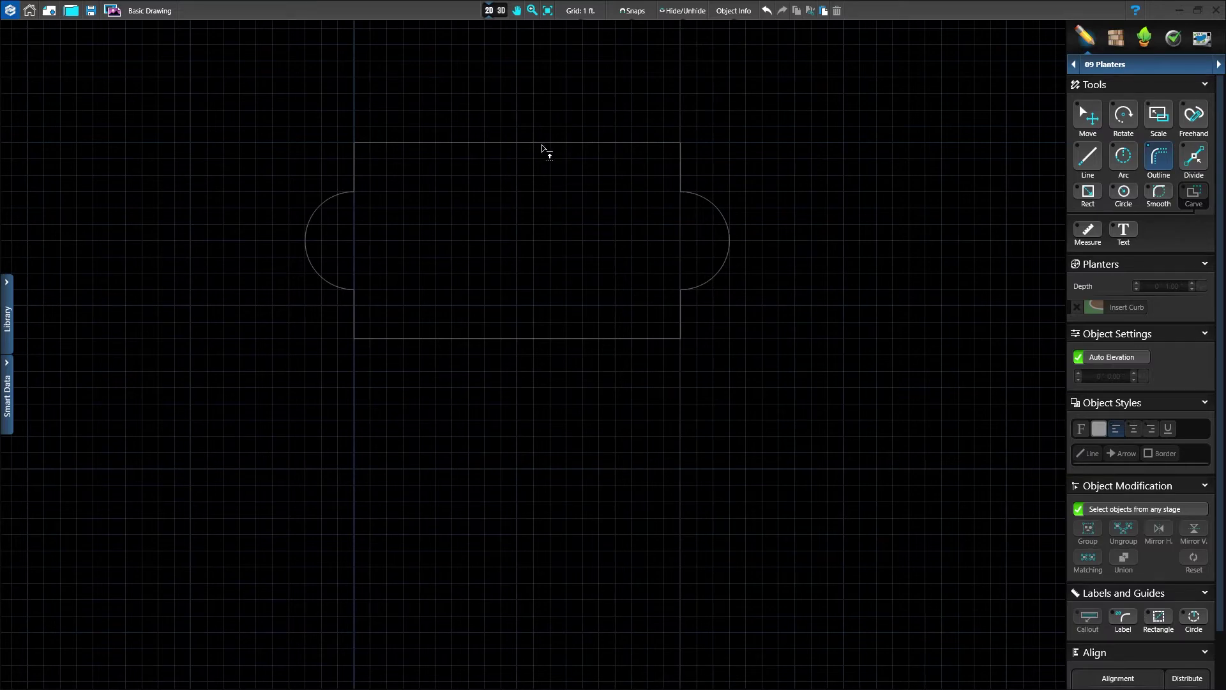
# - Outline the entire closed paving shape with a planter border offset 3' outward
pyautogui.moveTo(542, 145); pyautogui.dragTo(360, 97)
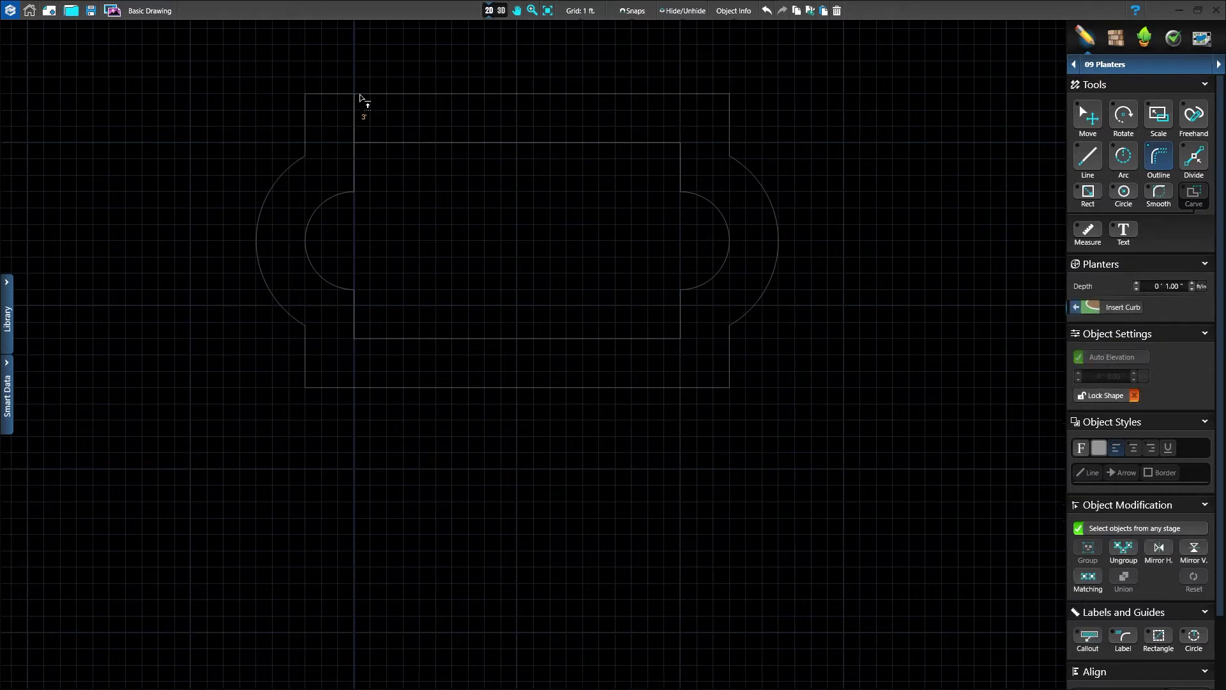
pyautogui.moveTo(360, 97)
pyautogui.mouseDown()
pyautogui.moveTo(697, 108)
pyautogui.moveTo(810, 186)
pyautogui.moveTo(745, 386)
pyautogui.moveTo(479, 422)
pyautogui.moveTo(265, 335)
pyautogui.moveTo(259, 192)
pyautogui.moveTo(359, 97)
pyautogui.mouseUp()
pyautogui.press('d')
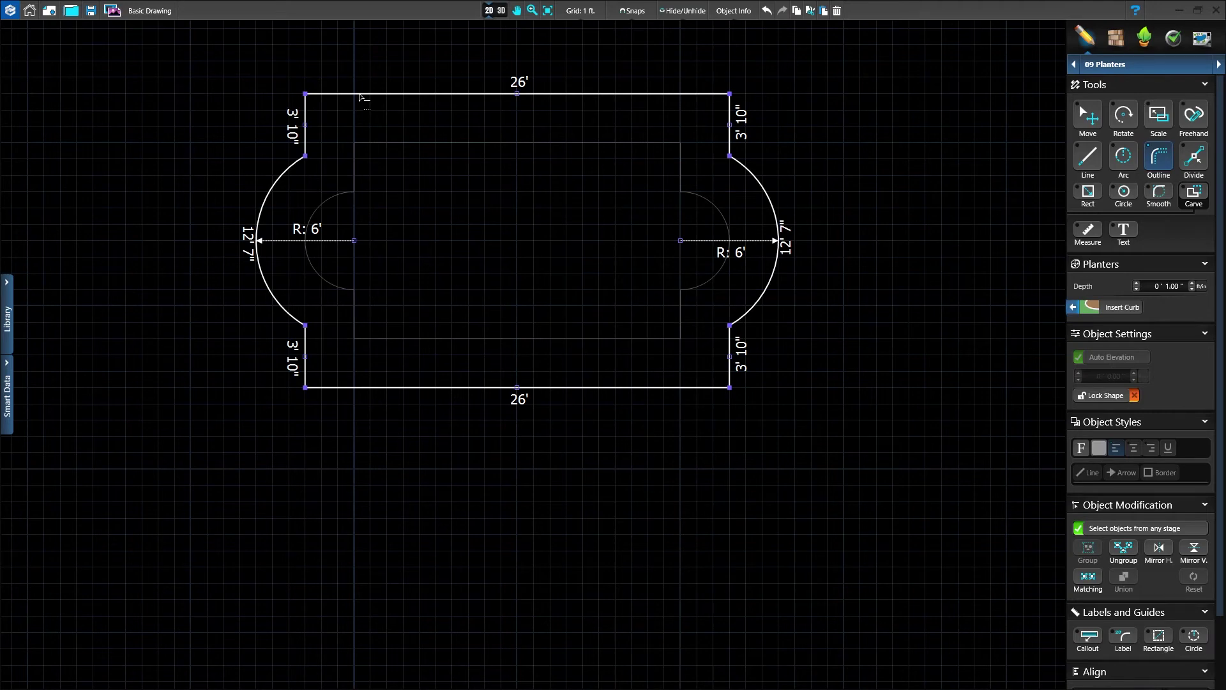
# - Preview the planter border in 3D and delete it back in the 2D plan
pyautogui.rightClick(360, 96)
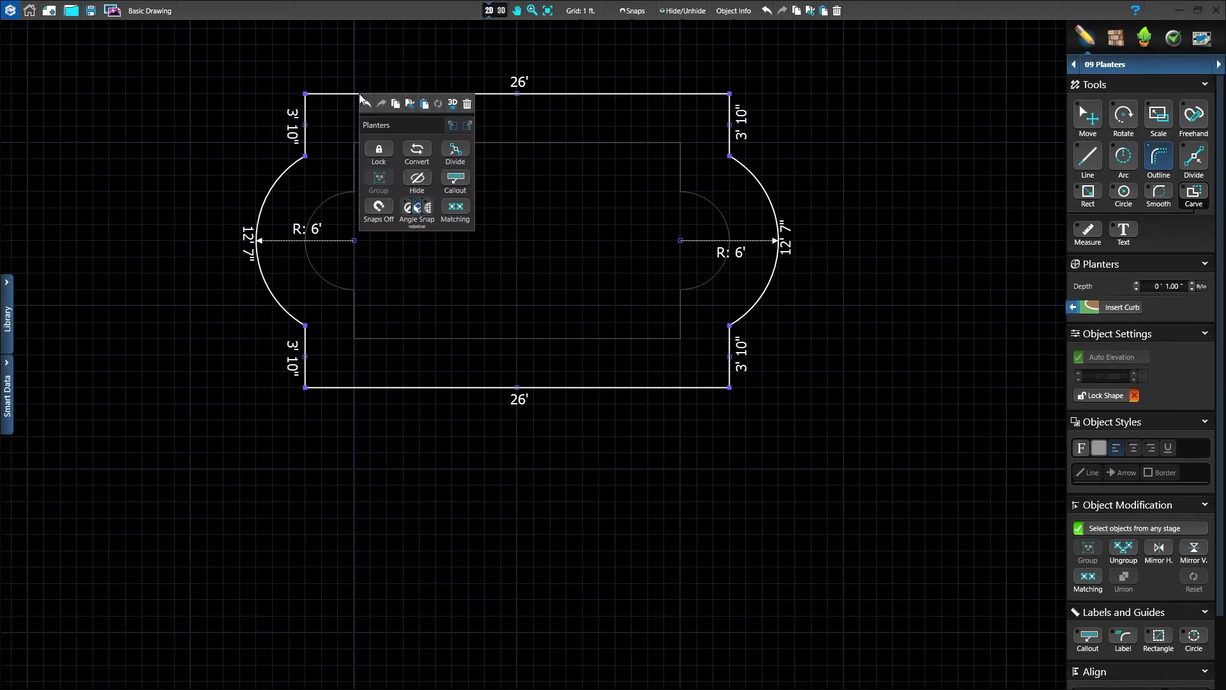
pyautogui.click(453, 105)
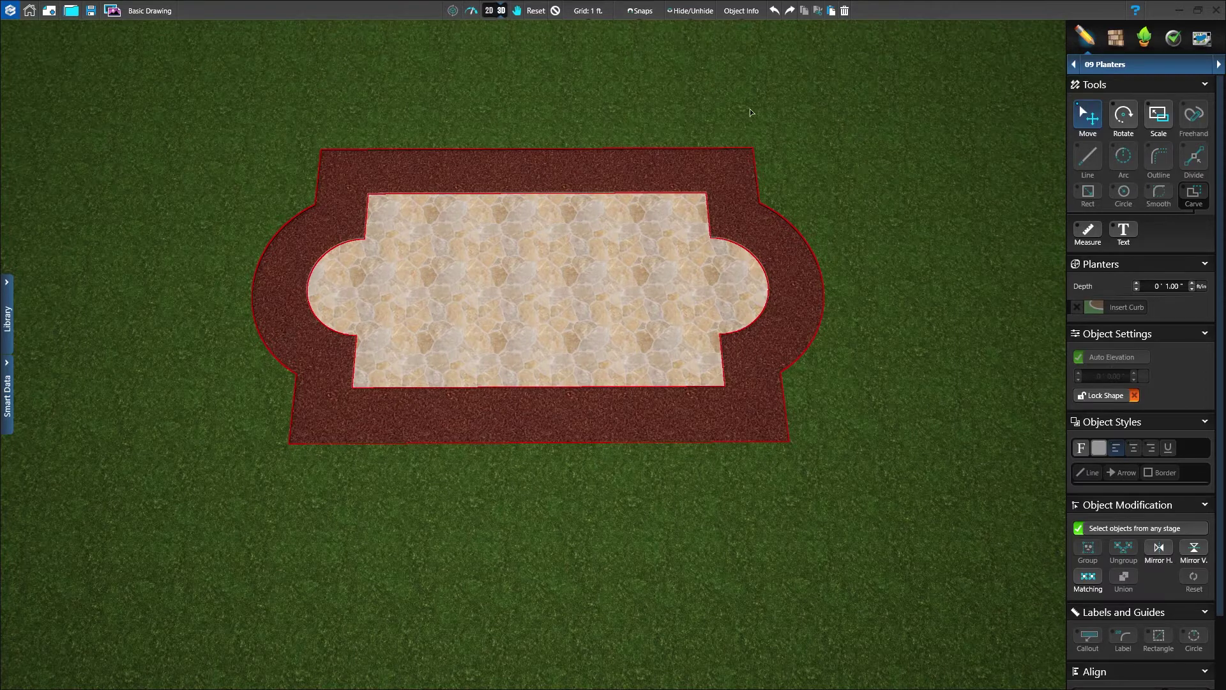
pyautogui.click(499, 12)
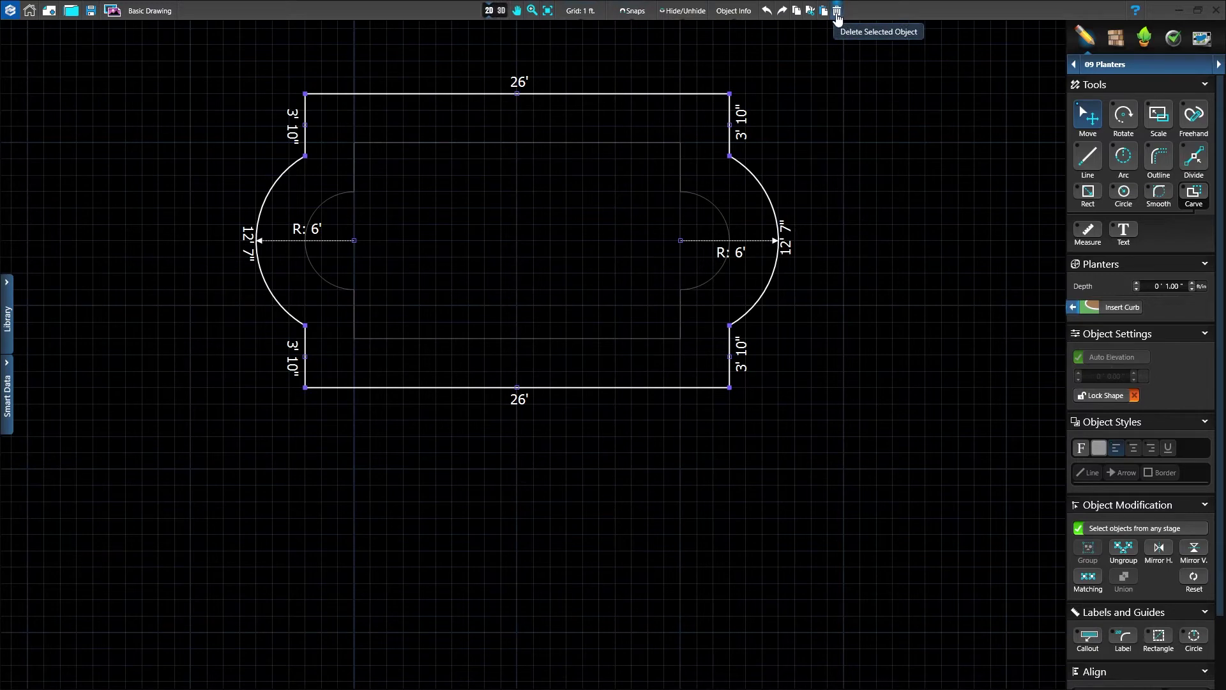
pyautogui.click(837, 11)
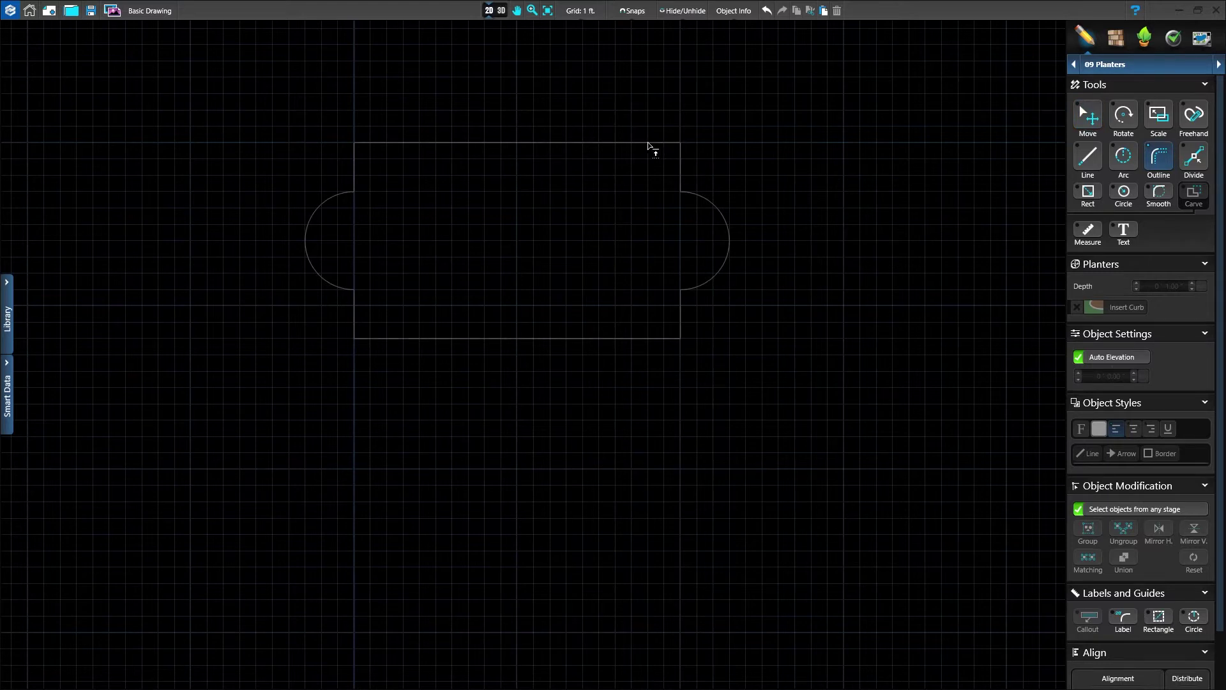
# - Trace a partial planter outline offset 3' around the right side, from above the paving's top-left corner to the offset lower-left corner
pyautogui.moveTo(636, 146); pyautogui.dragTo(638, 105)
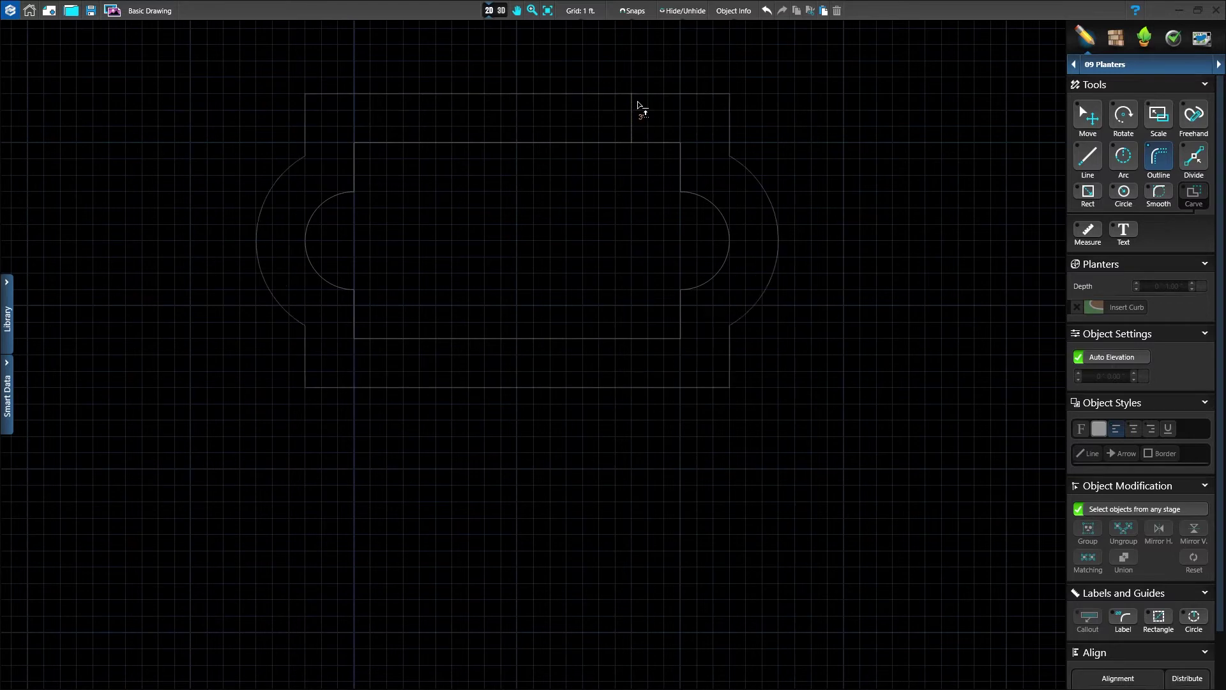
pyautogui.click(359, 99)
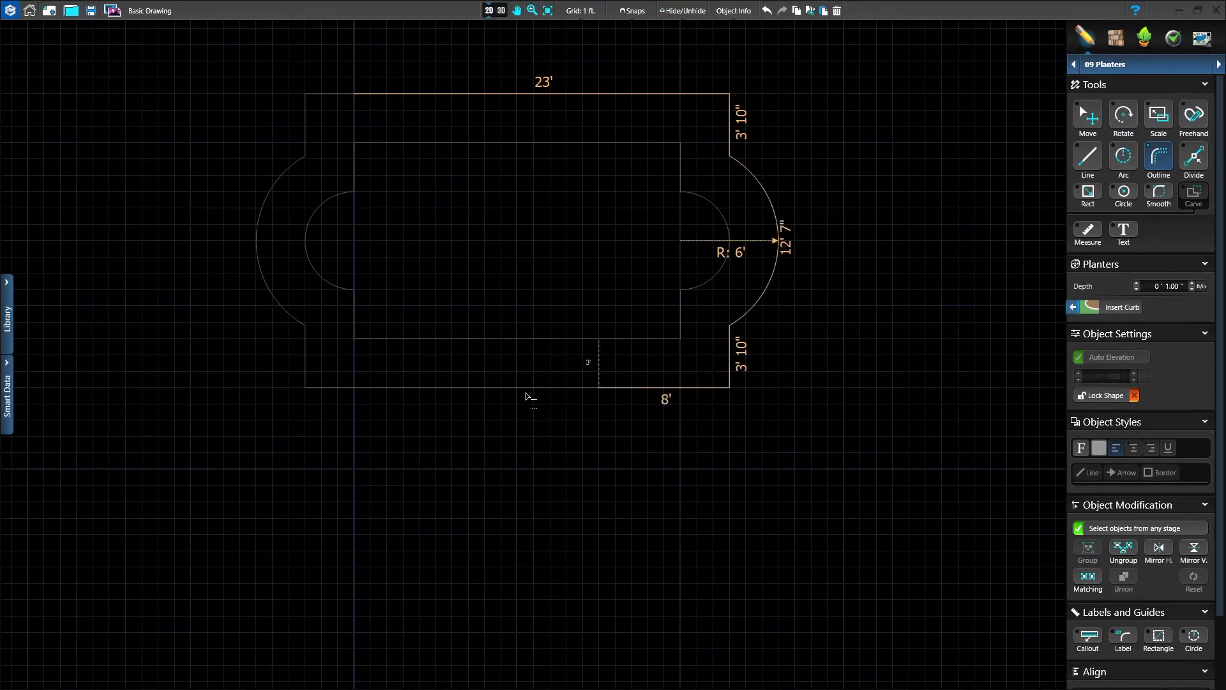
pyautogui.doubleClick(305, 389)
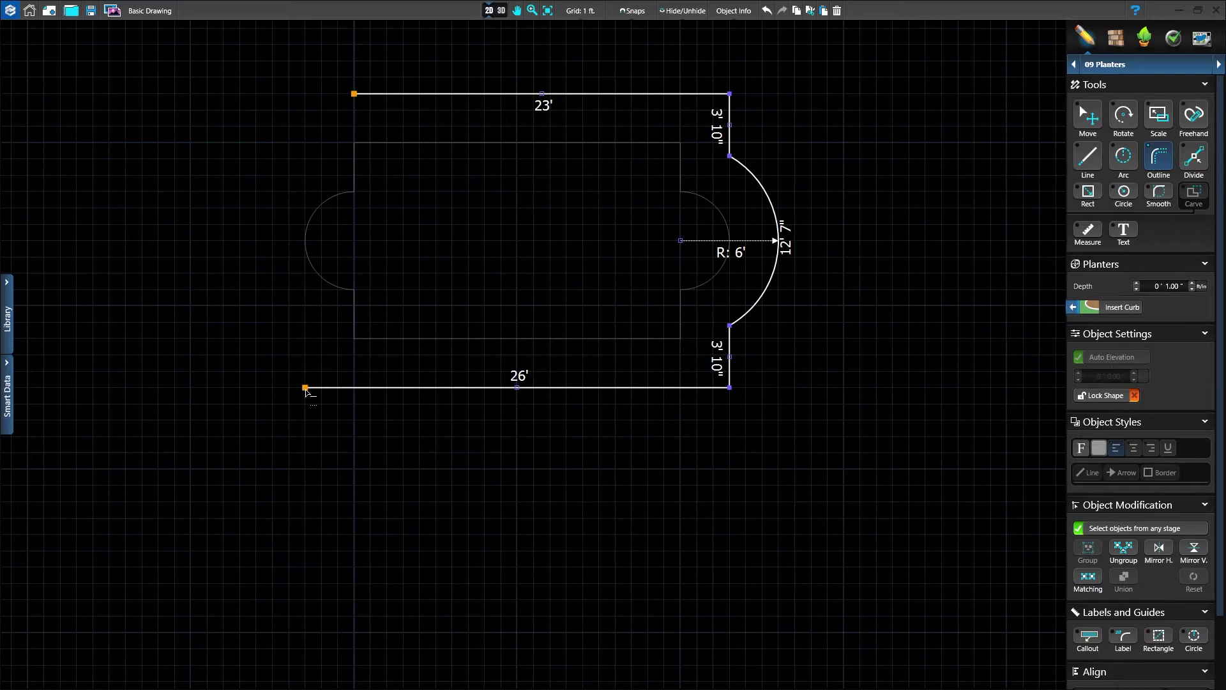
# - Extend the lower-left end with lines 3' left and 9' up, and close the planter by outlining the upper-left part at 3' offset
pyautogui.click(306, 388)
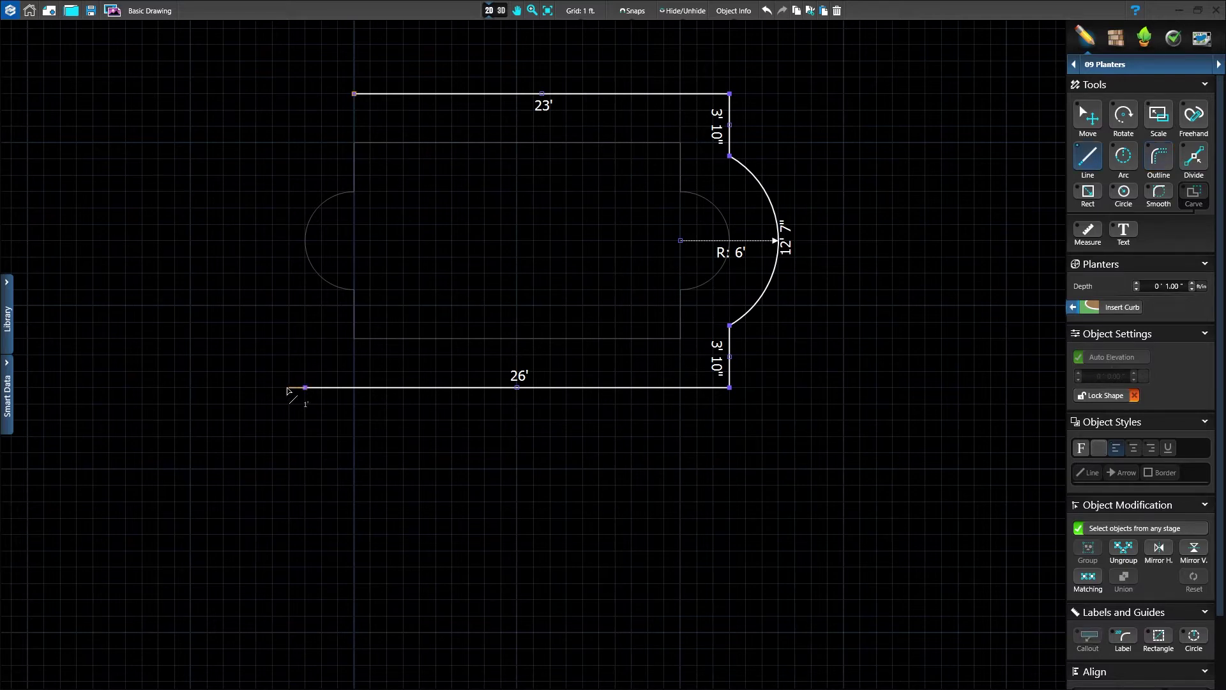
pyautogui.click(256, 388)
pyautogui.click(257, 241)
pyautogui.rightClick(258, 243)
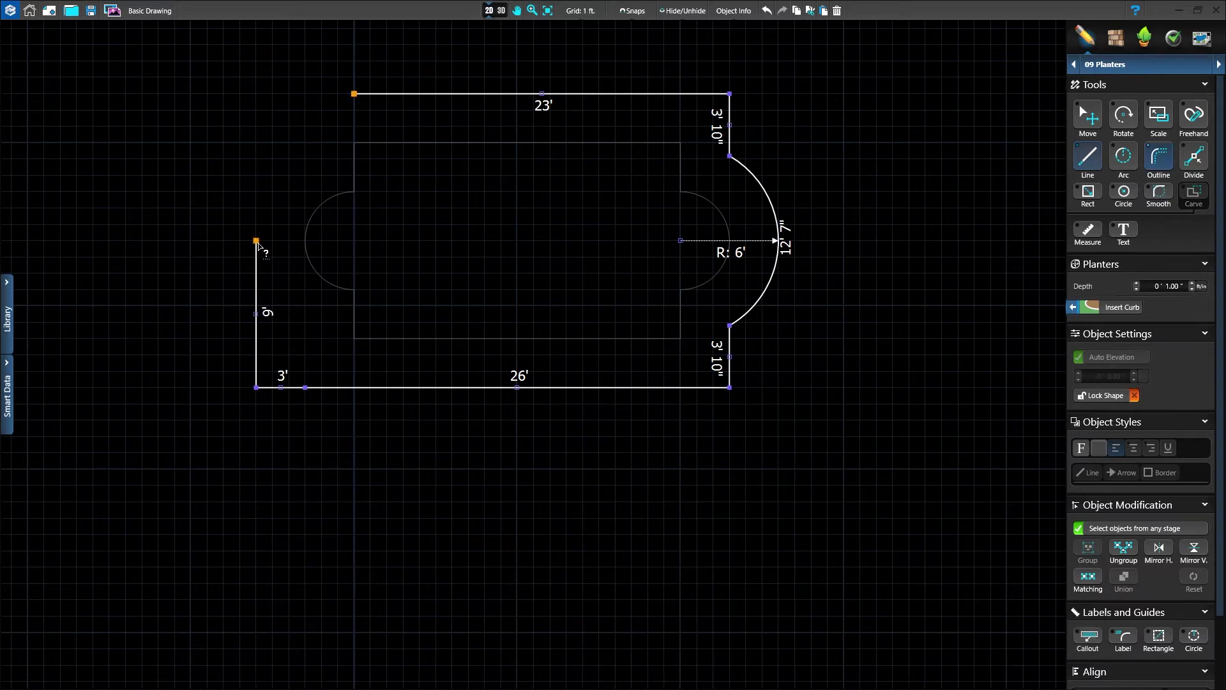
pyautogui.click(304, 243)
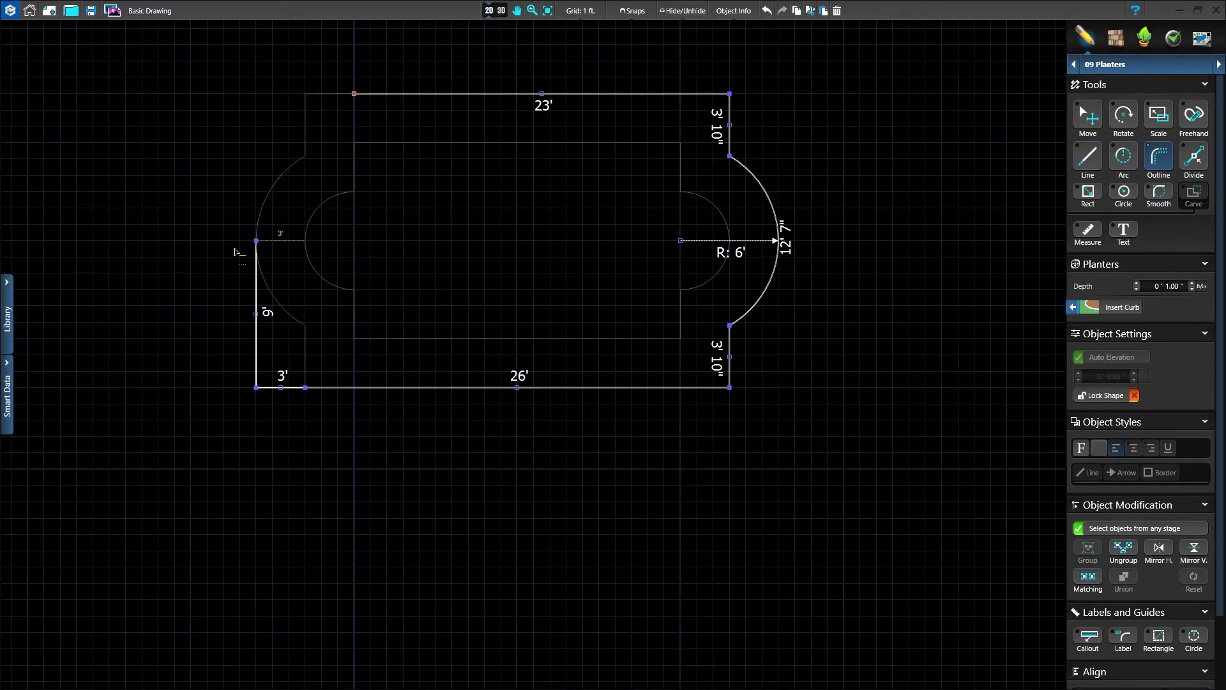
pyautogui.click(355, 96)
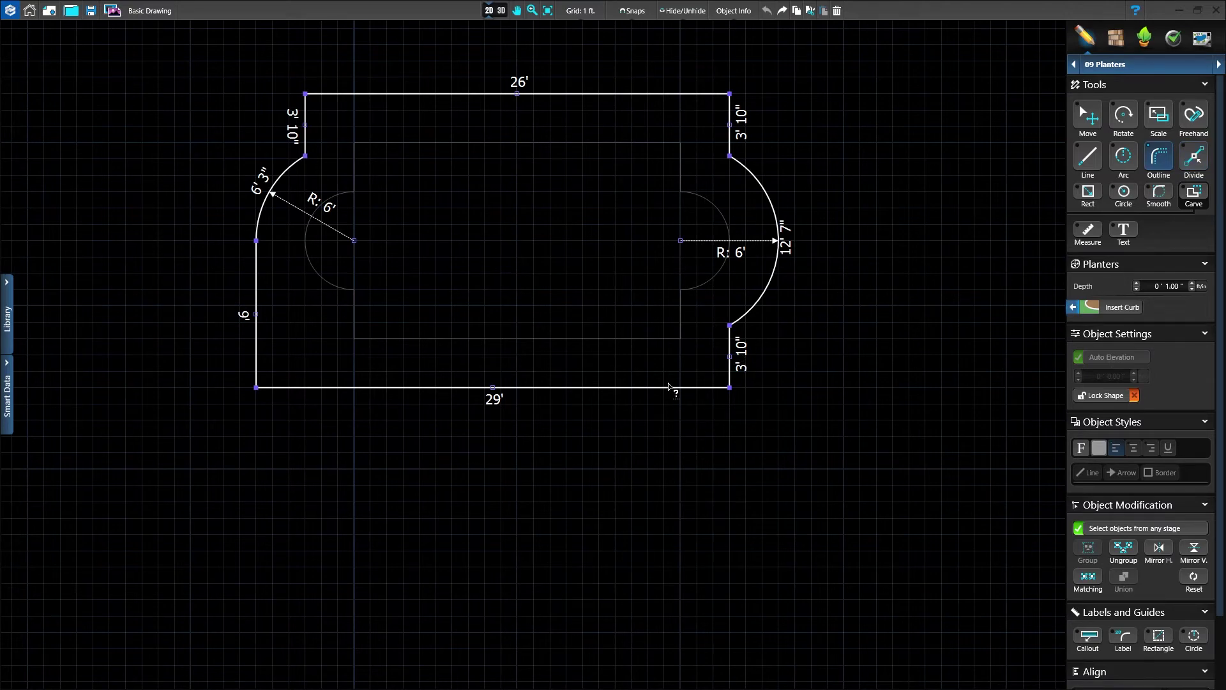
# - Delete the short vertical segment below the right arc of the planter and deselect the shape
pyautogui.scroll(3, 728, 355)
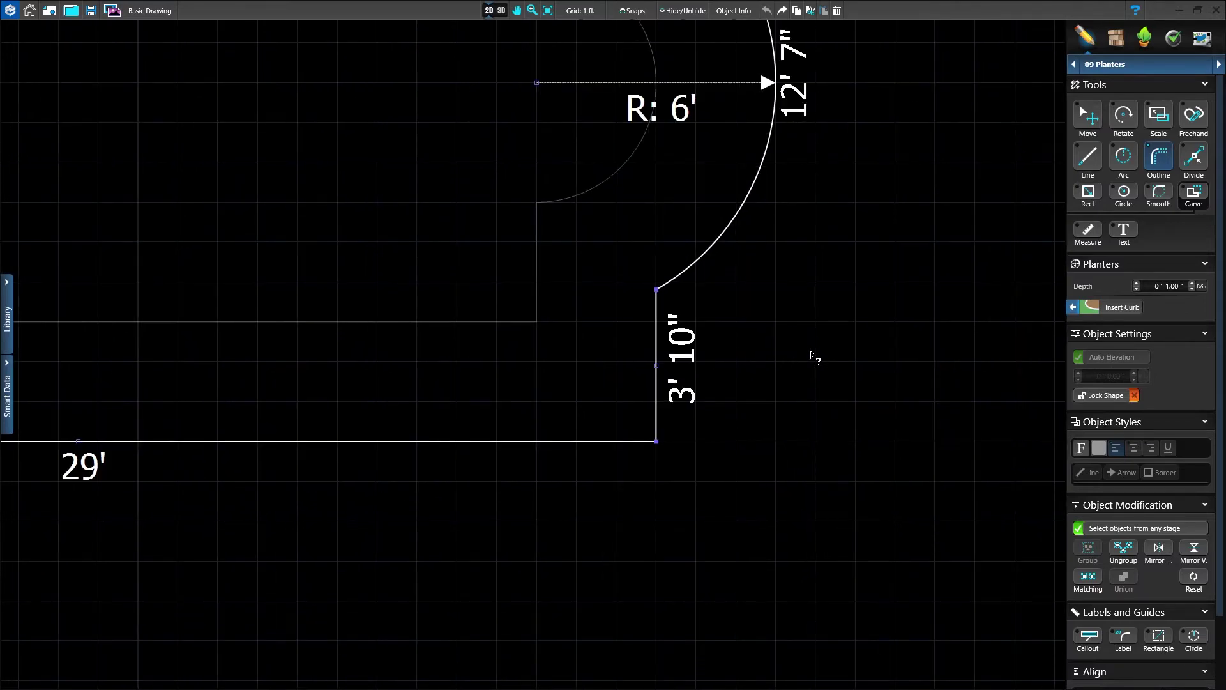
pyautogui.click(657, 367)
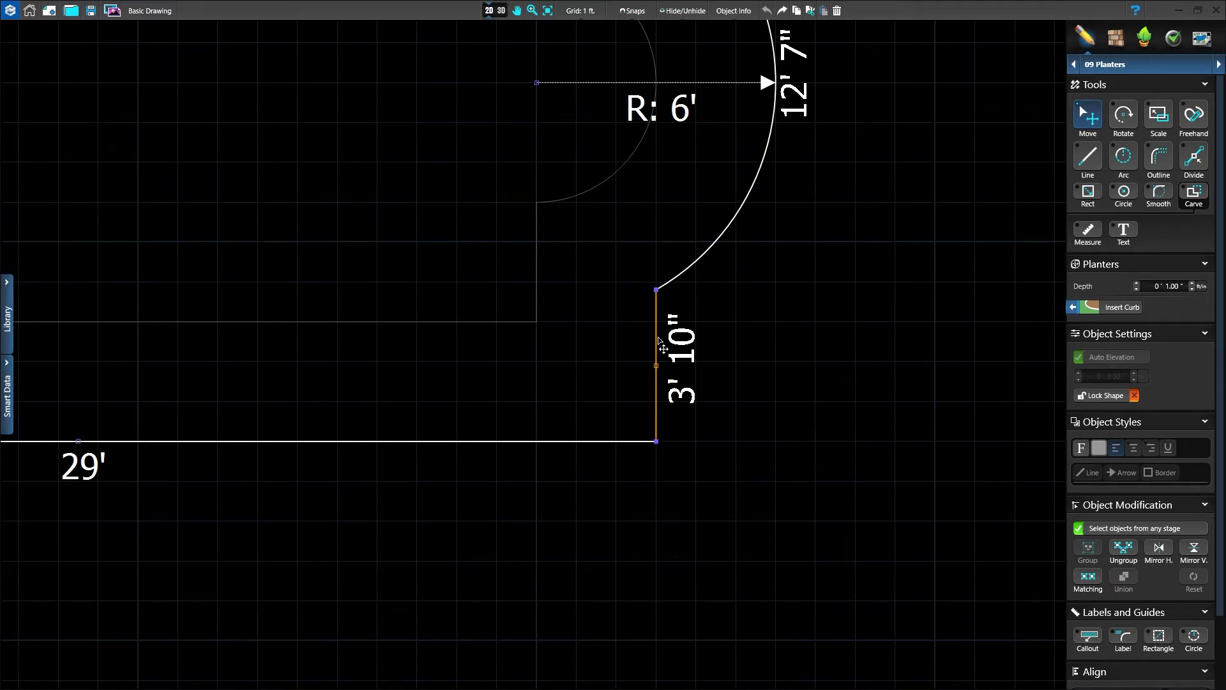
pyautogui.press('Delete')
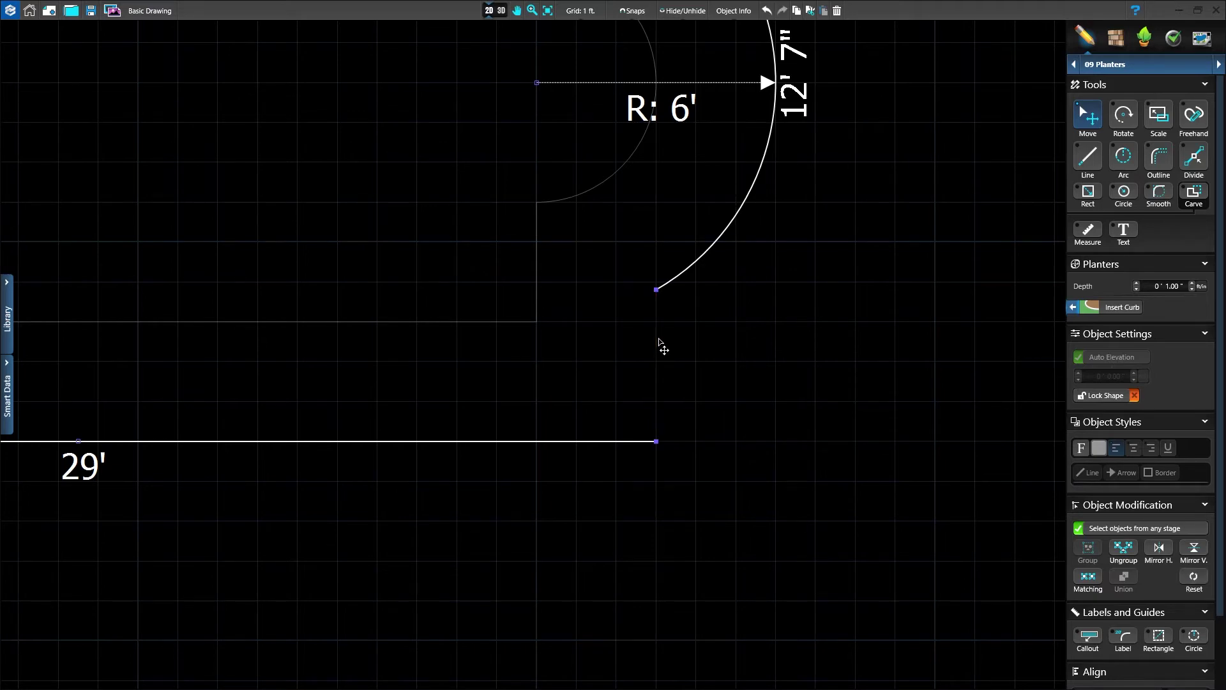
pyautogui.scroll(-3, 714, 313)
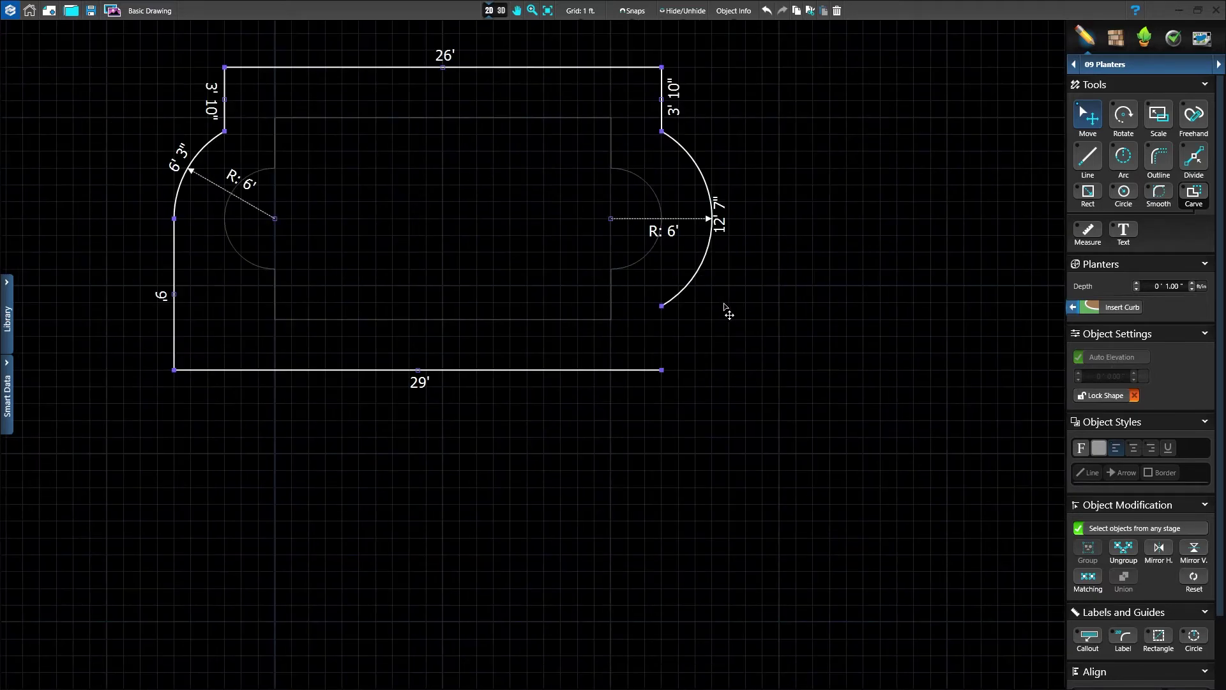
pyautogui.click(822, 300)
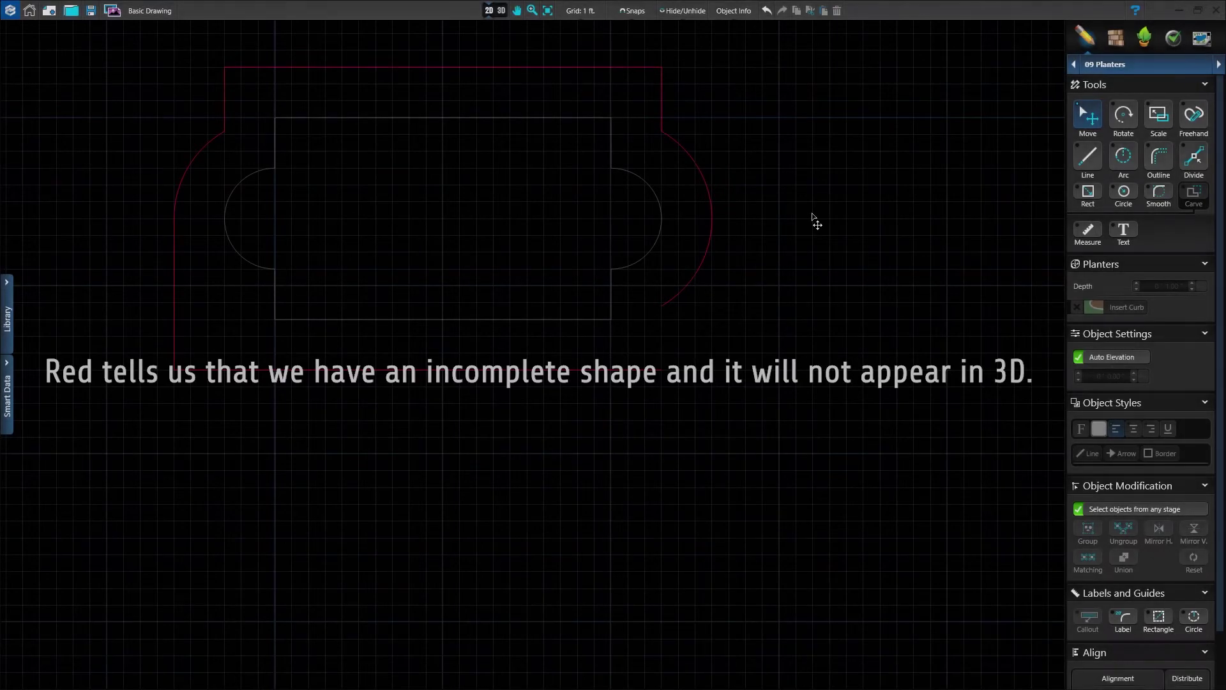
# - Delete the entire right arc of the planter and undo that deletion
pyautogui.click(709, 190)
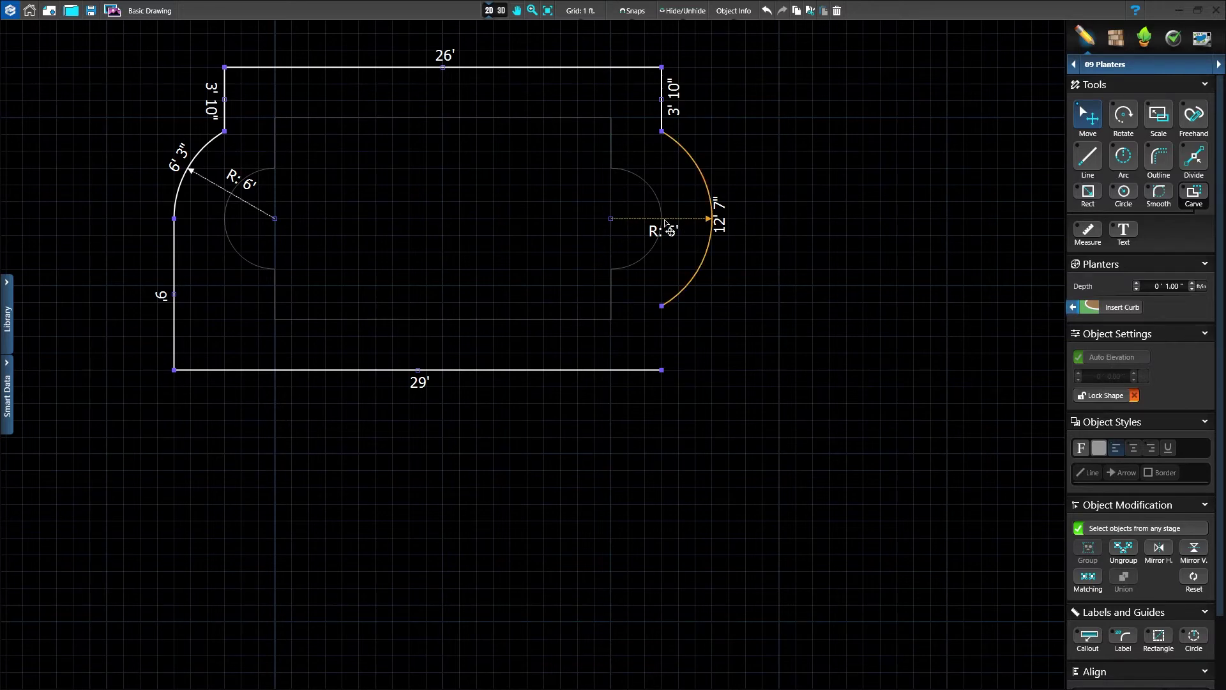
pyautogui.click(689, 220)
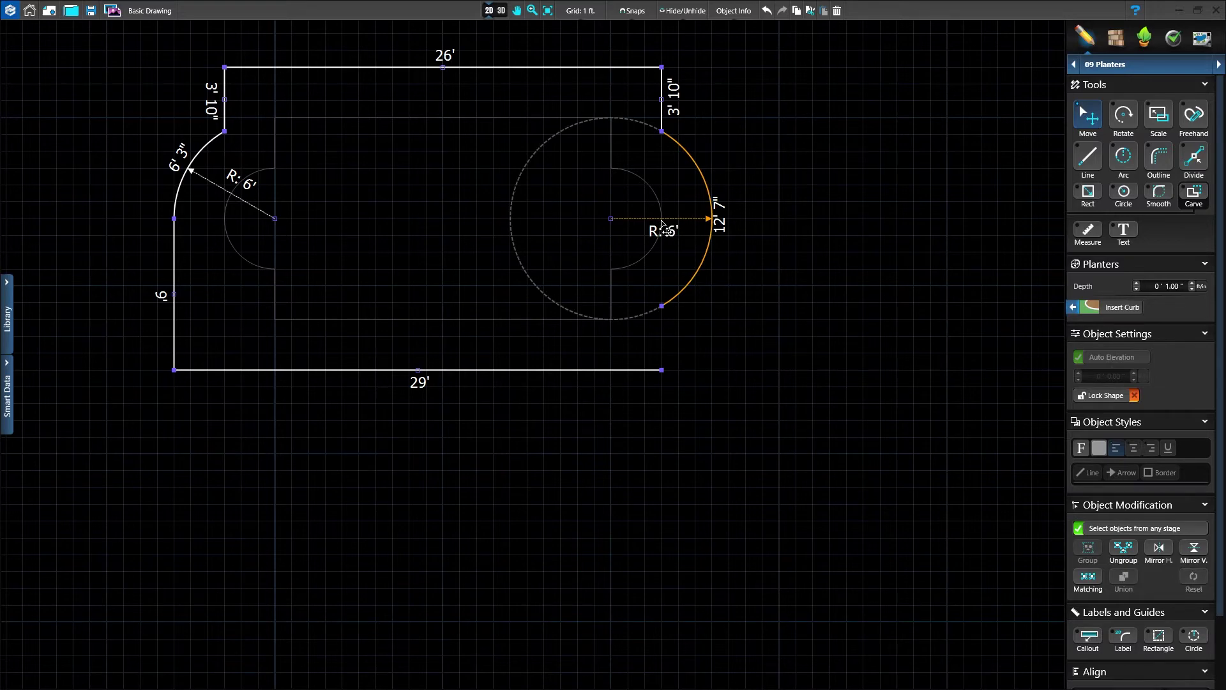
pyautogui.press('Delete')
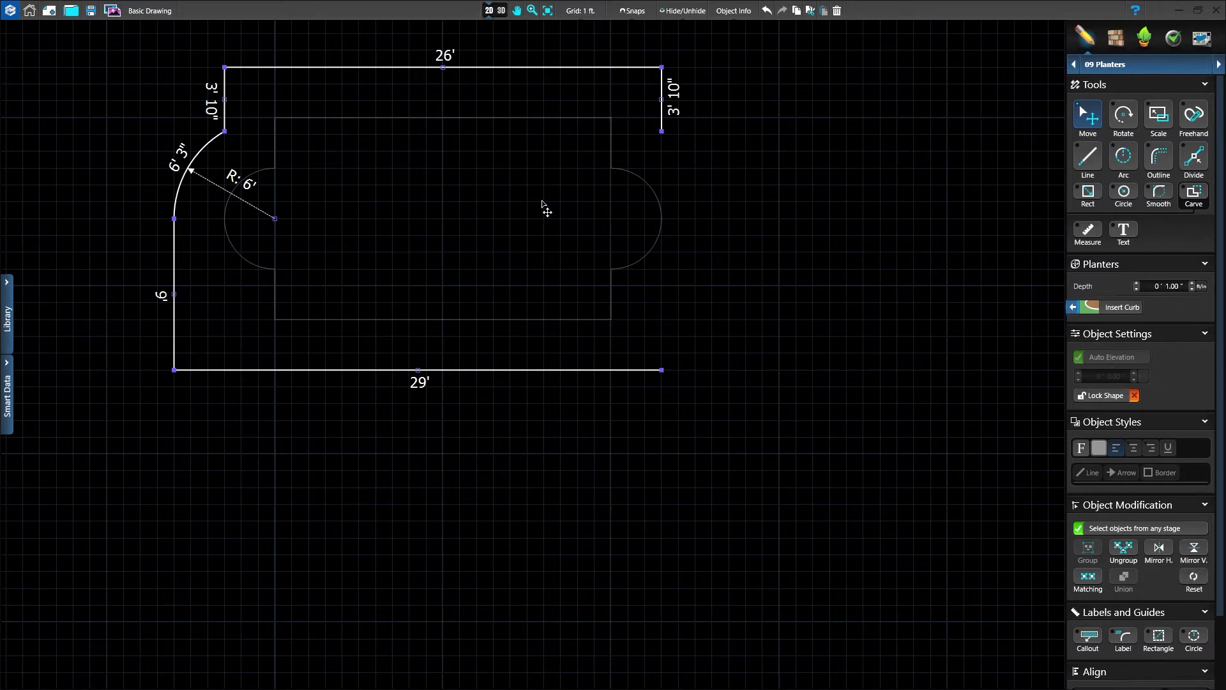
pyautogui.click(766, 10)
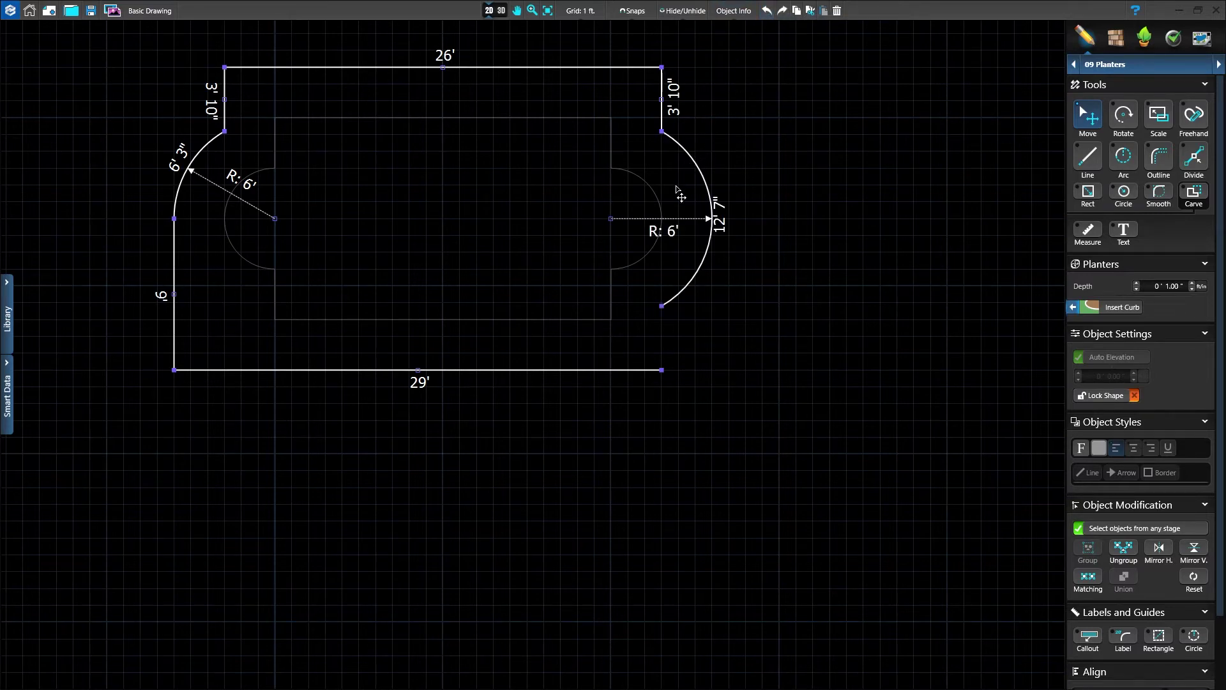
# - Divide the planter's right arc at its midpoint
pyautogui.click(1194, 167)
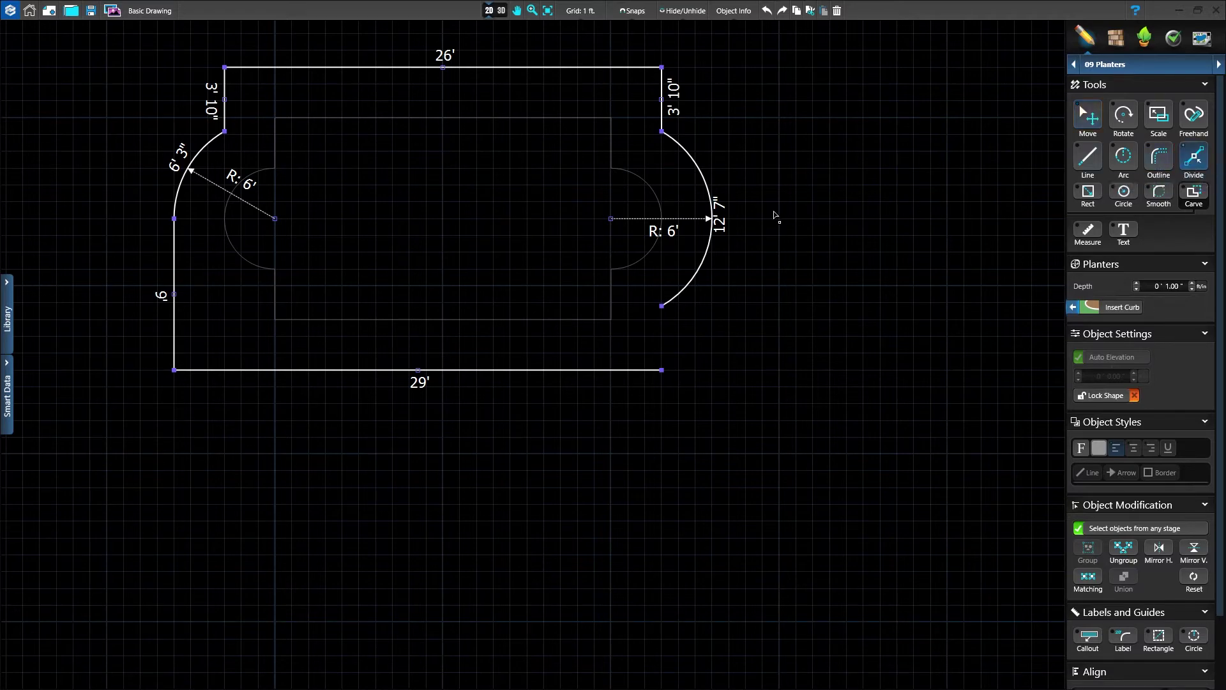
pyautogui.scroll(5, 727, 216)
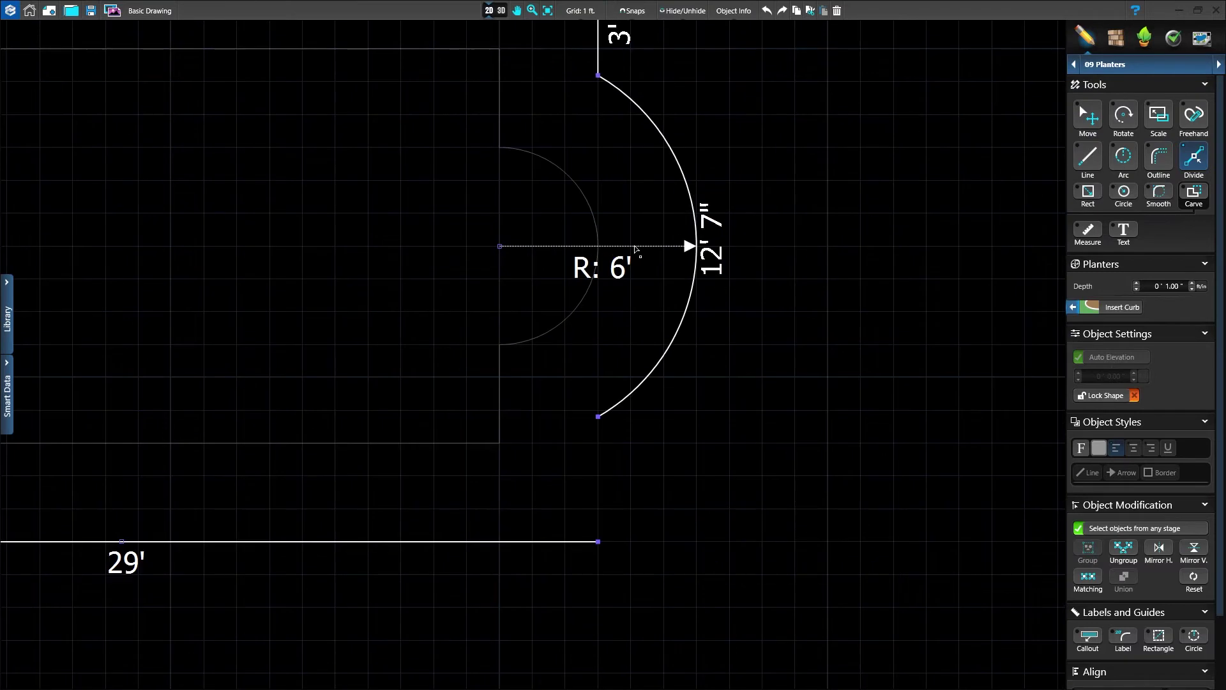
pyautogui.scroll(1, 657, 249)
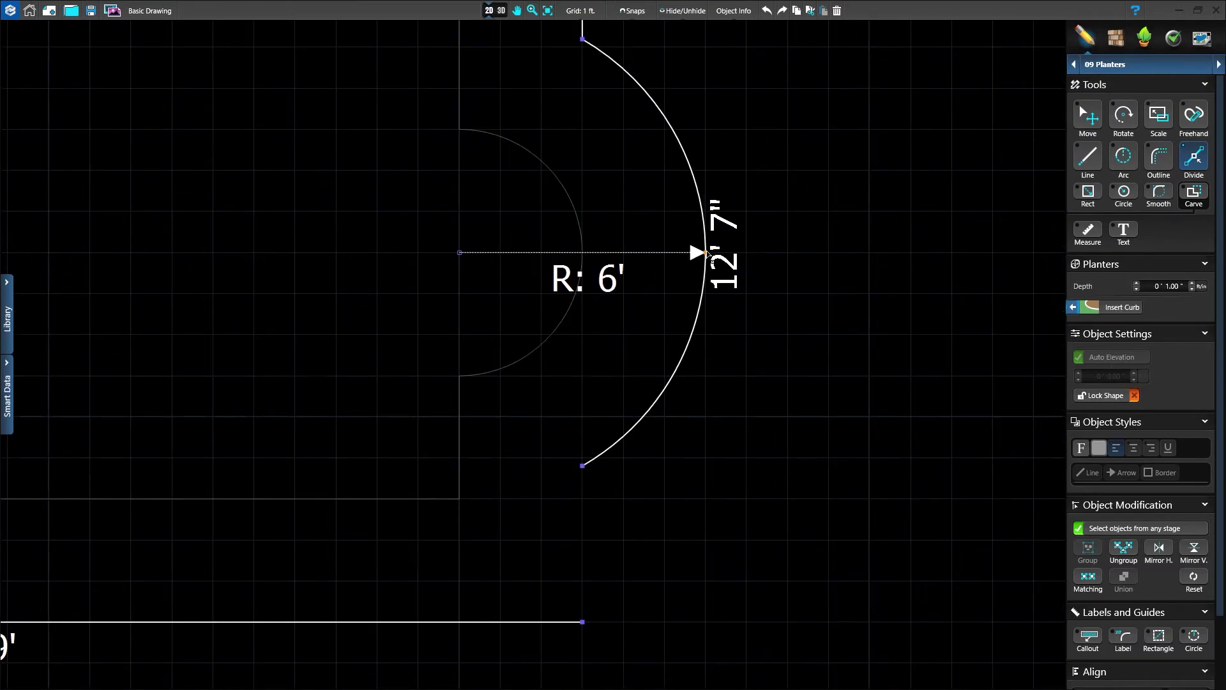
pyautogui.click(706, 253)
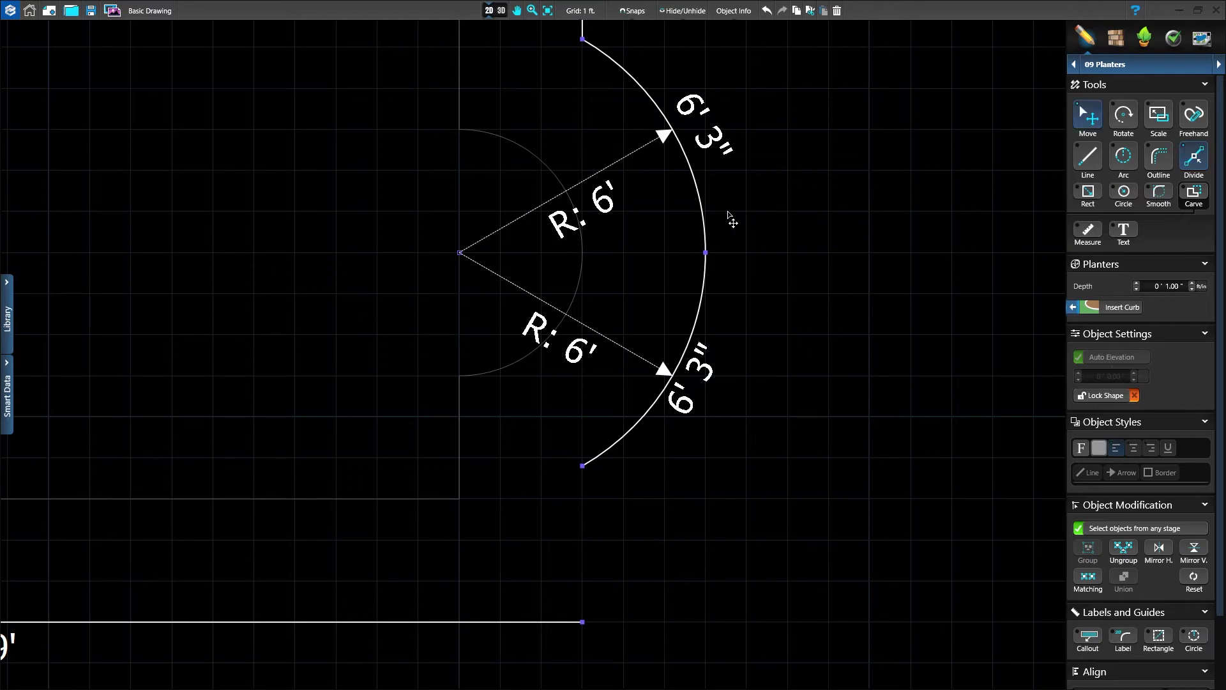
# - Delete the lower half of the divided right arc
pyautogui.moveTo(706, 263)
pyautogui.mouseDown()
pyautogui.moveTo(703, 211)
pyautogui.moveTo(725, 287)
pyautogui.moveTo(713, 262)
pyautogui.mouseUp()
pyautogui.press('f')
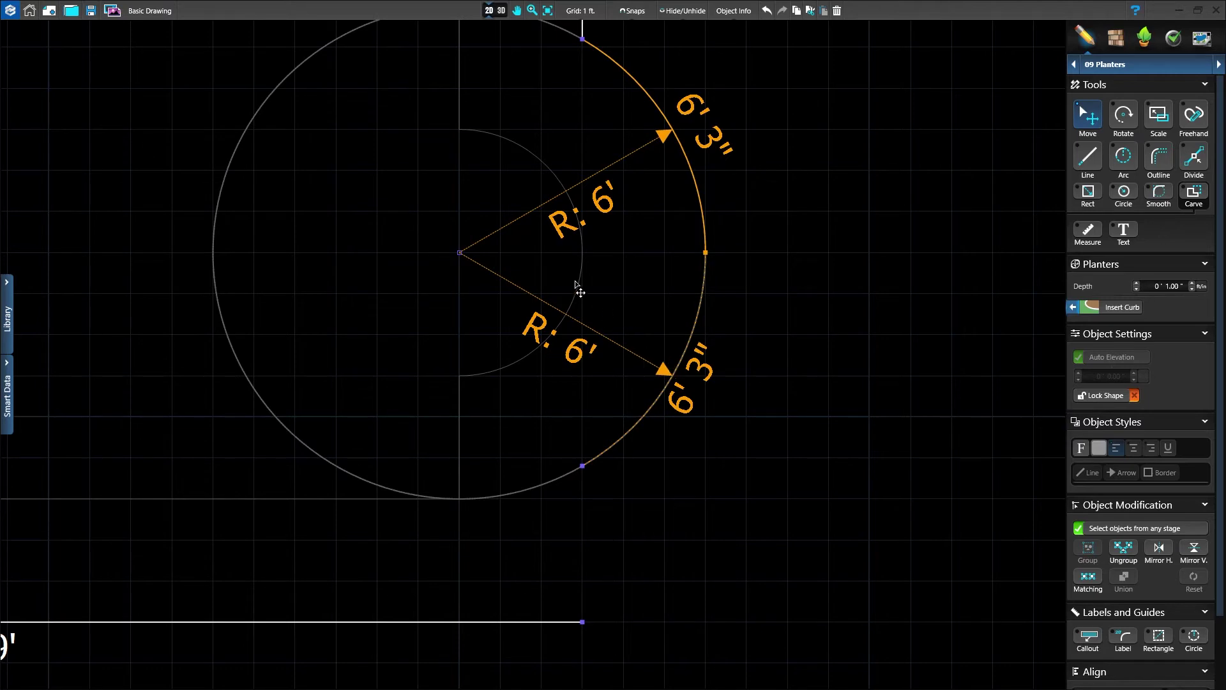
pyautogui.click(675, 378)
pyautogui.click(675, 379)
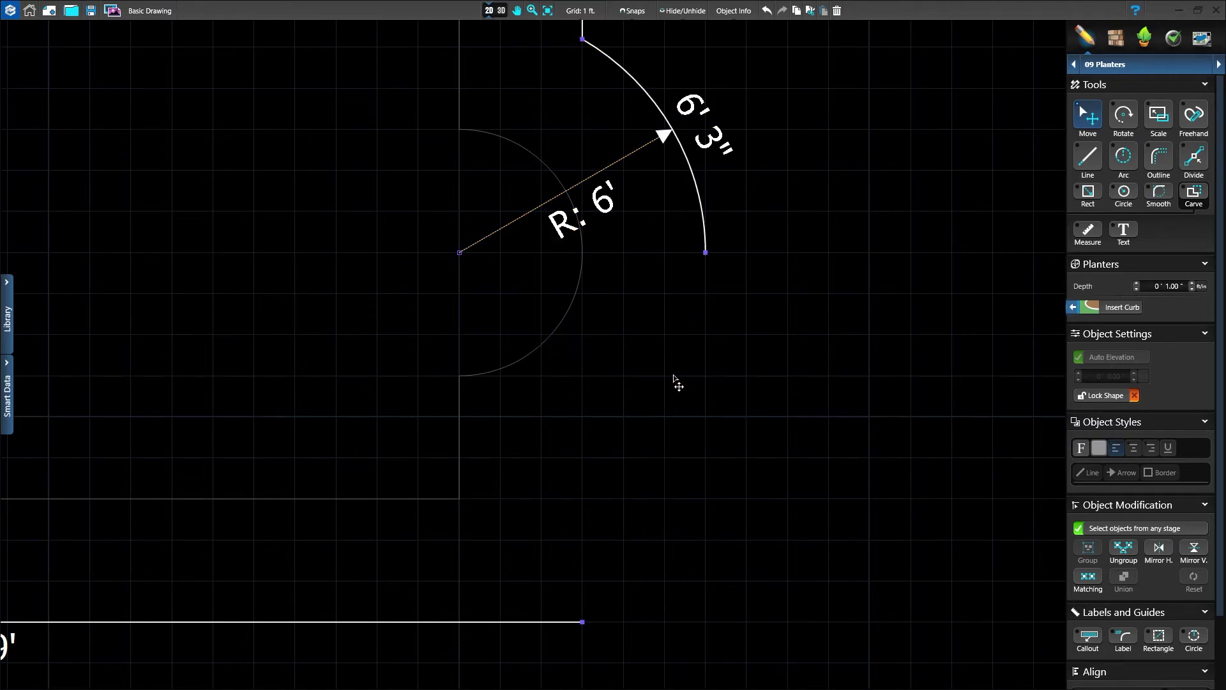
# - Draw lines 9' down from the right arc's open end and 3' left to the bottom edge, closing the planter
pyautogui.scroll(-5, 674, 378)
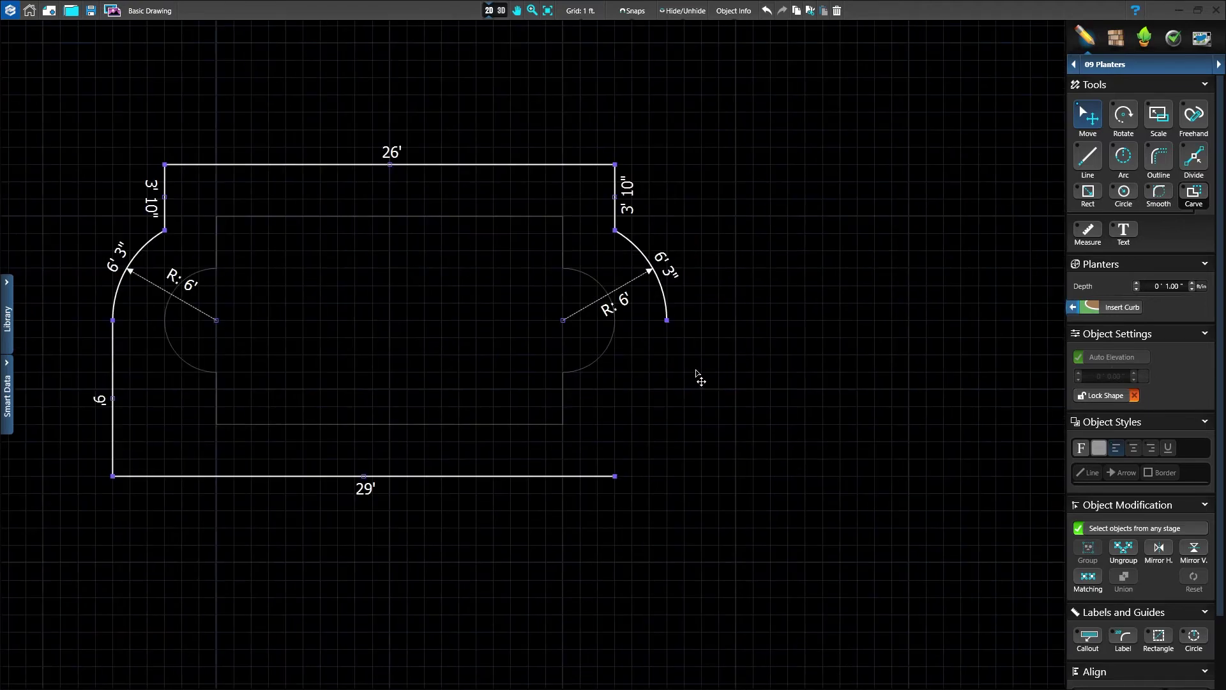
pyautogui.press('l')
pyautogui.click(667, 321)
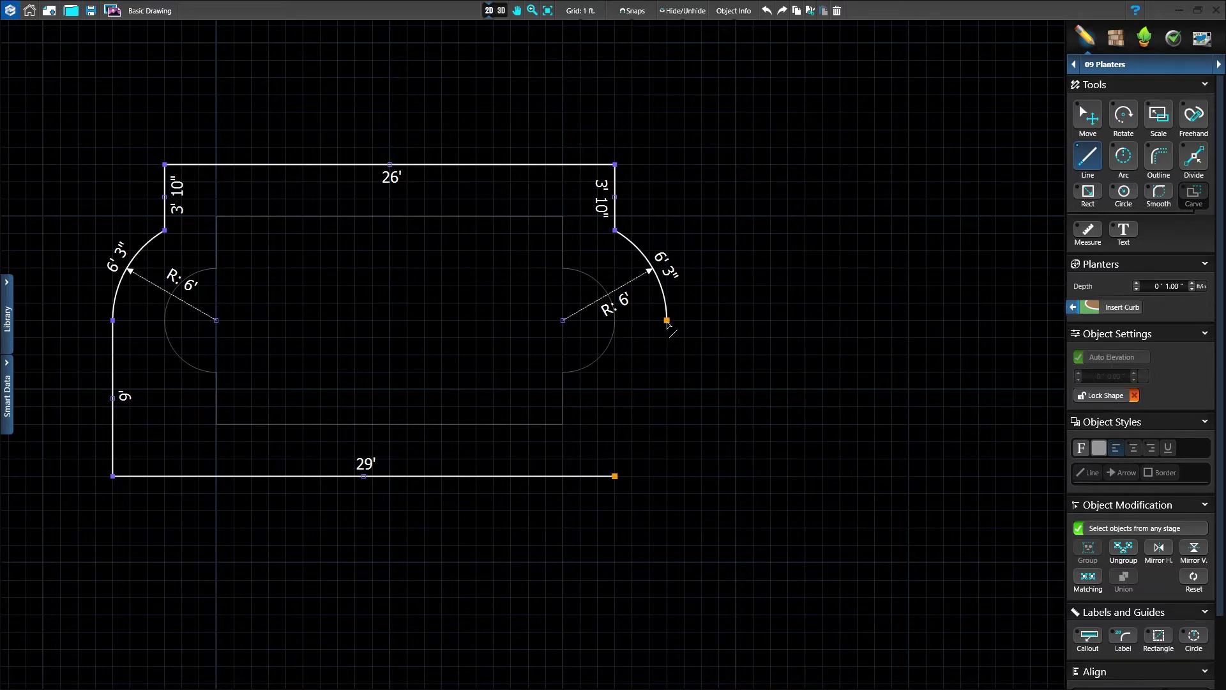
pyautogui.click(667, 320)
pyautogui.click(665, 476)
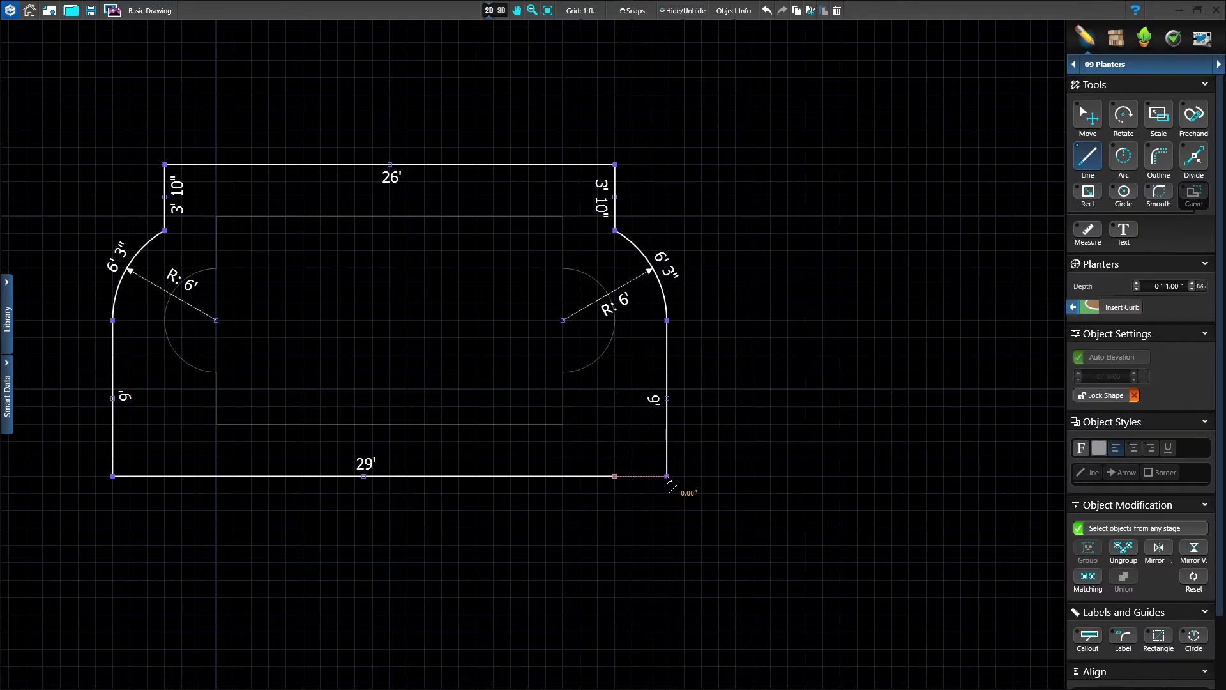
pyautogui.click(667, 476)
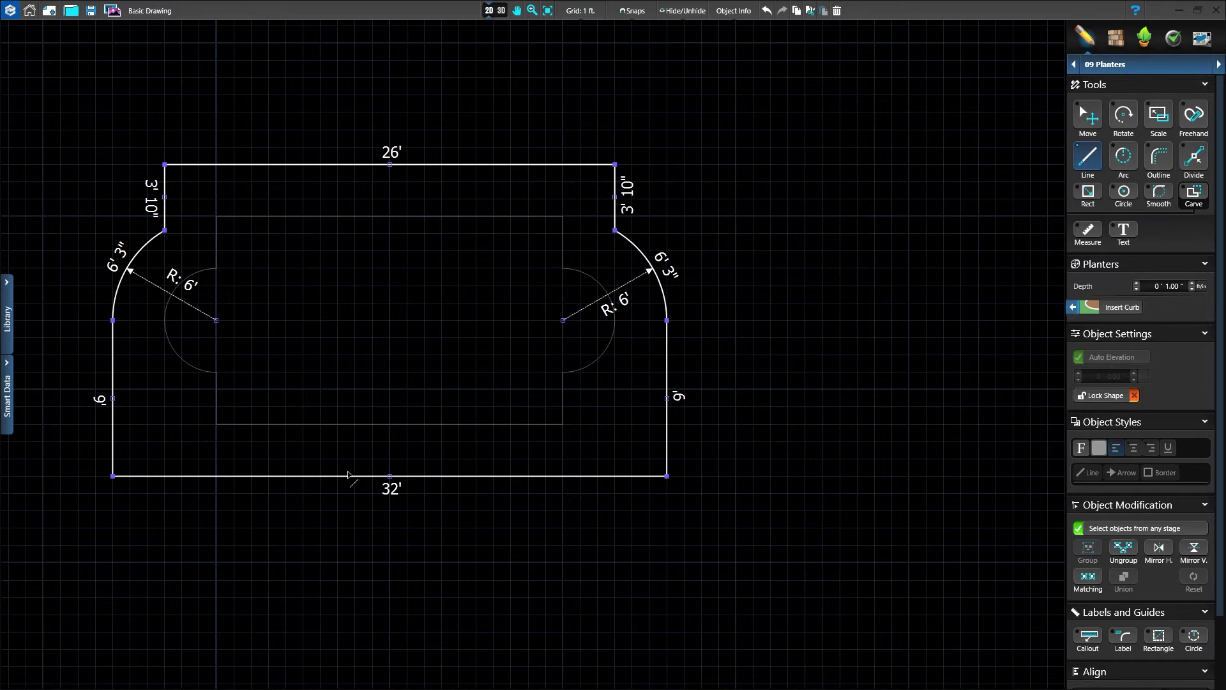
# - Move the planter's bottom edge 3' down to make both straight sides 12' long
pyautogui.press('space')
pyautogui.click(391, 479)
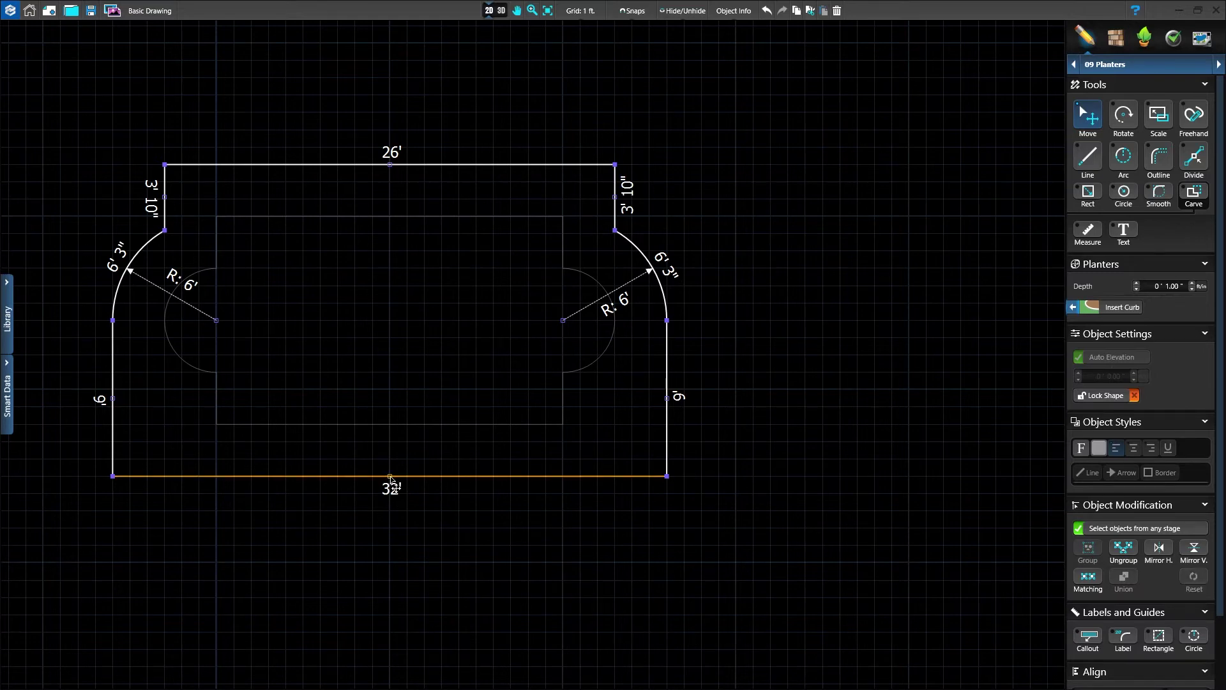
pyautogui.moveTo(390, 478); pyautogui.dragTo(389, 528)
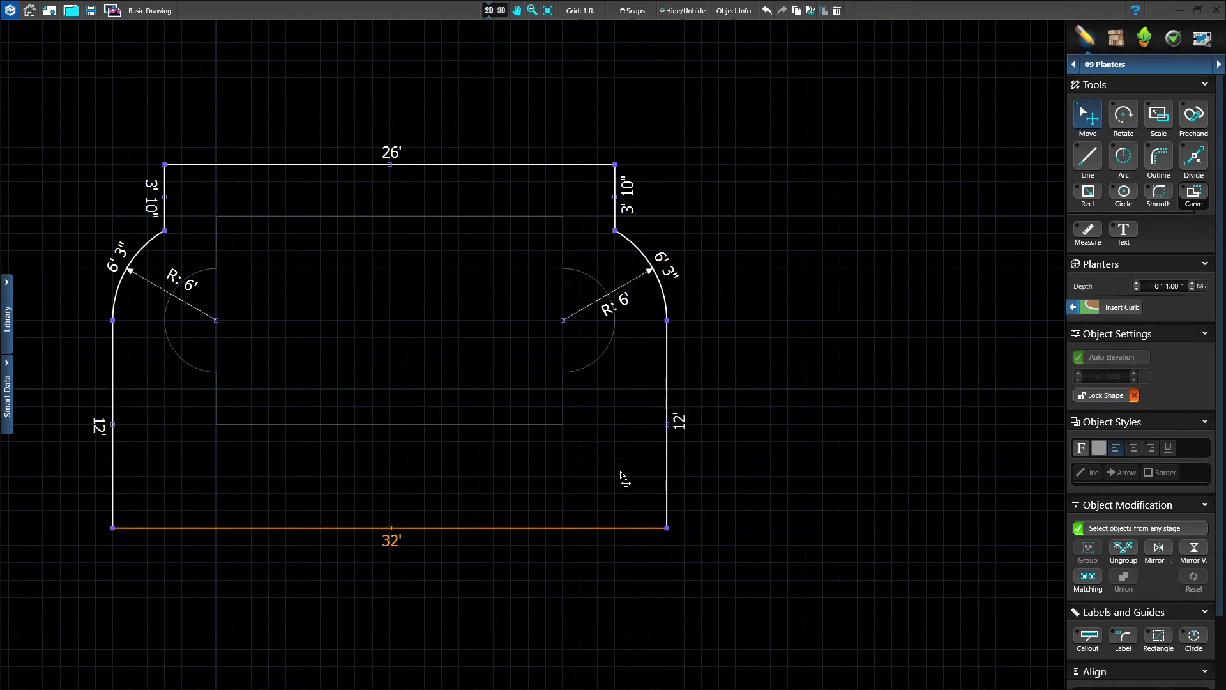
# - Check the finished planter around the paving in 3D and return to the 2D plan
pyautogui.rightClick(668, 494)
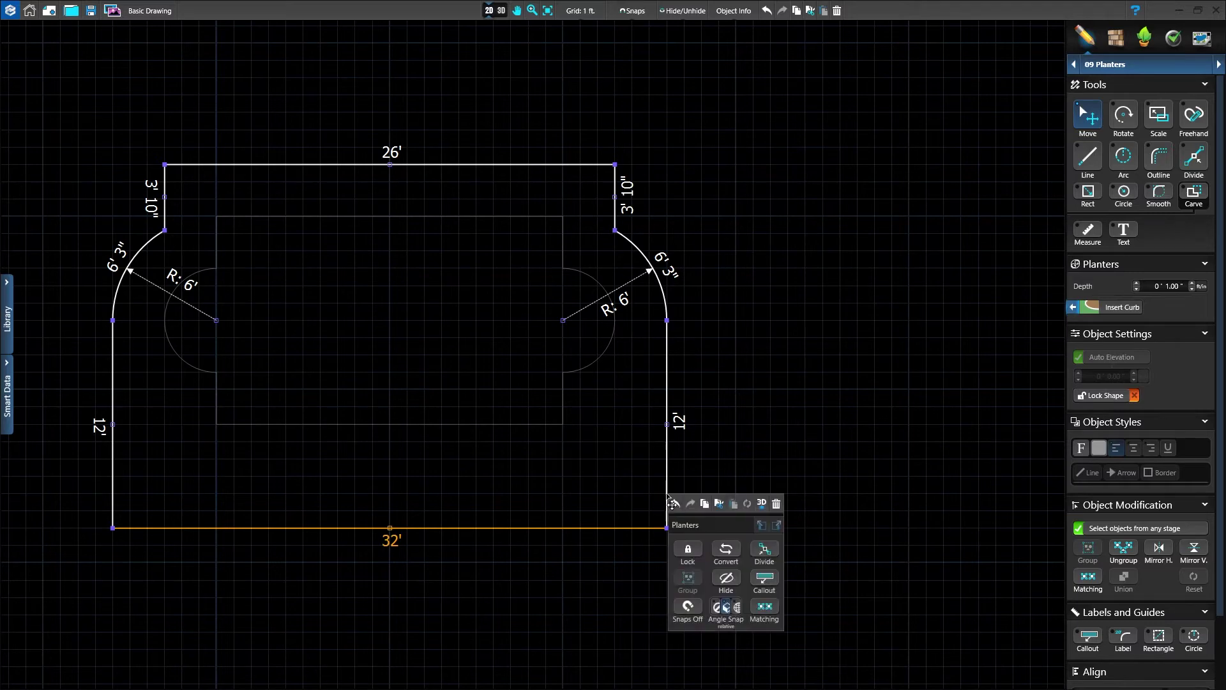
pyautogui.click(760, 504)
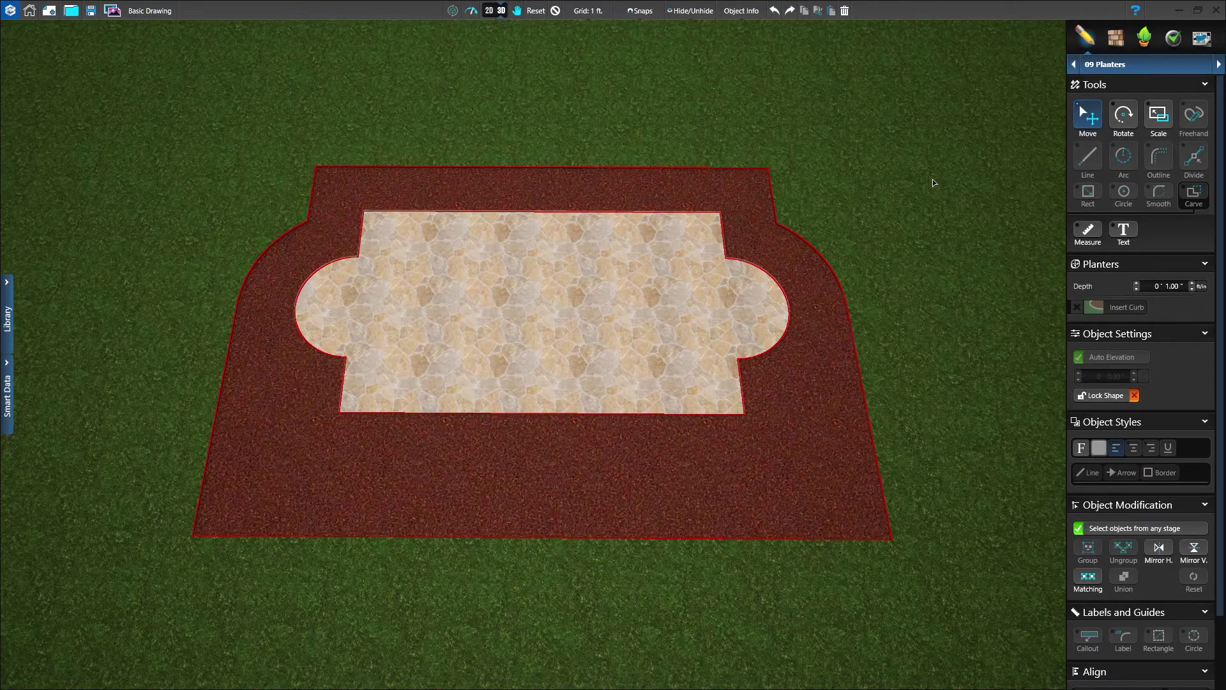
pyautogui.click(495, 10)
# - Convert the planter to a Hardscape object and switch to the Hardscapes & Decks stage
pyautogui.moveTo(581, 97)
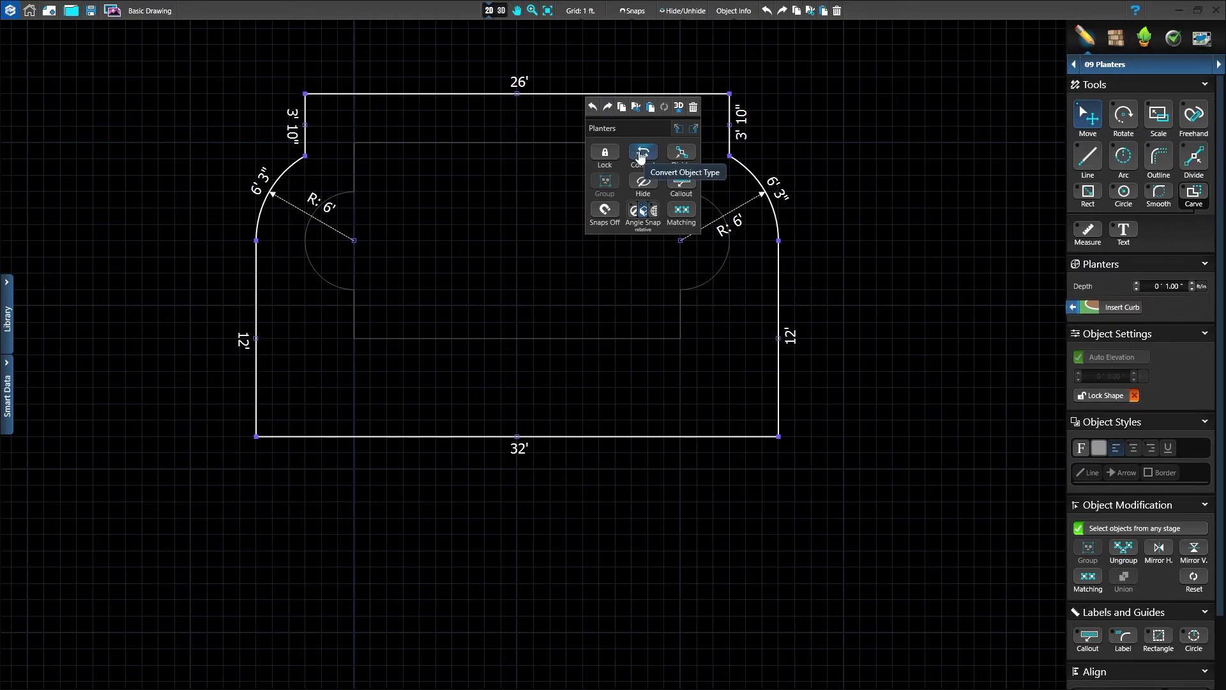
pyautogui.click(640, 153)
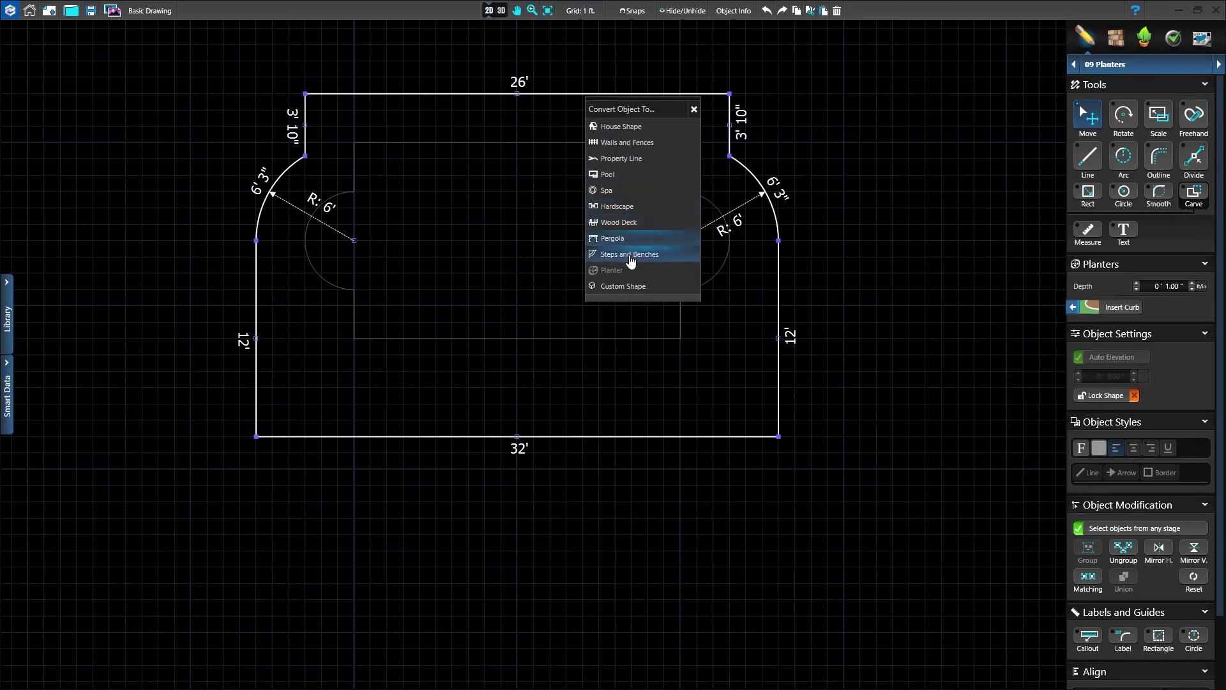
pyautogui.click(637, 206)
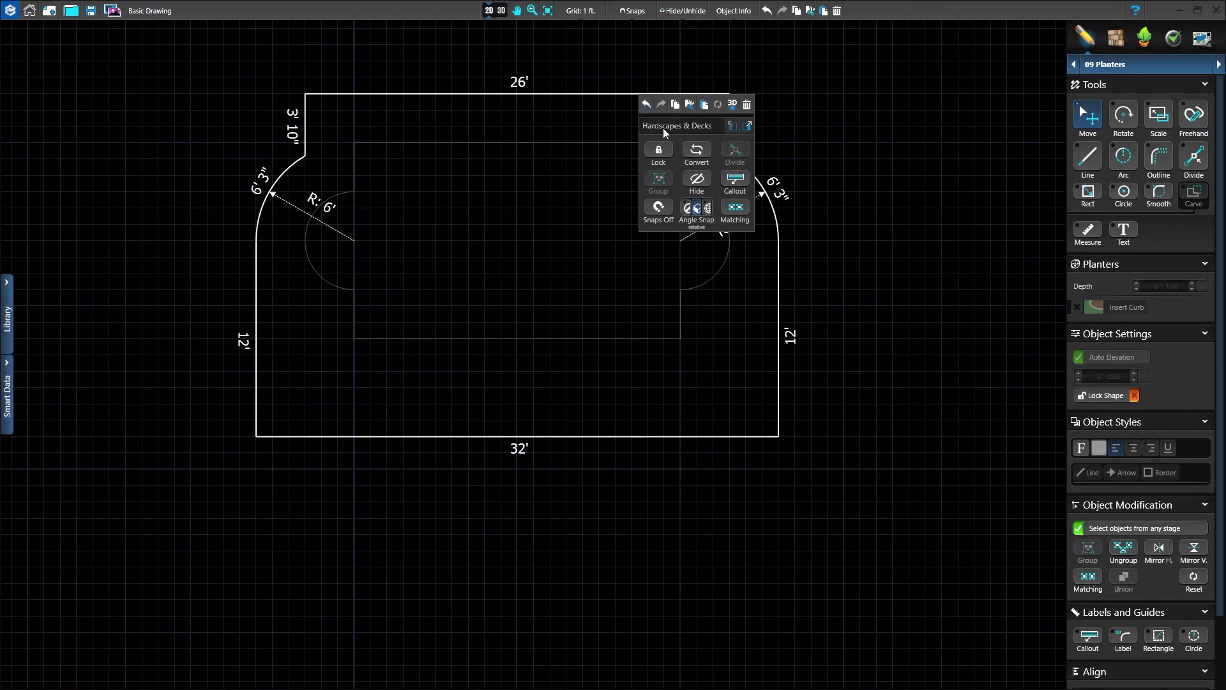
pyautogui.click(746, 127)
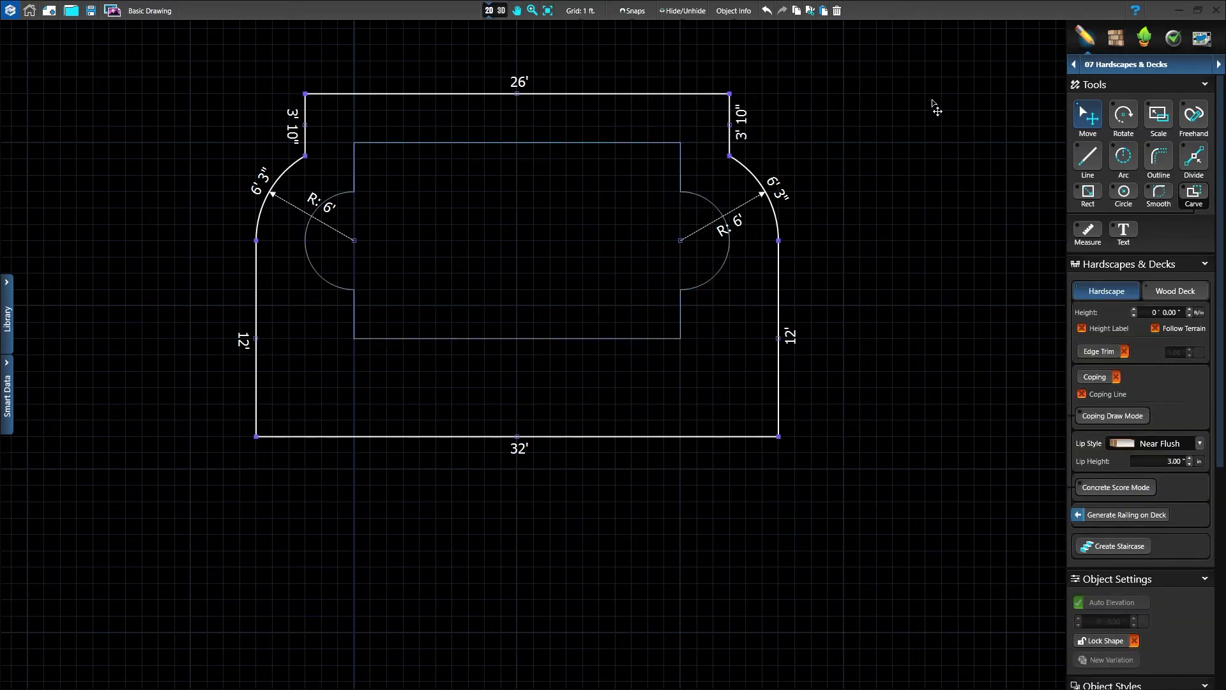
pyautogui.rightClick(749, 167)
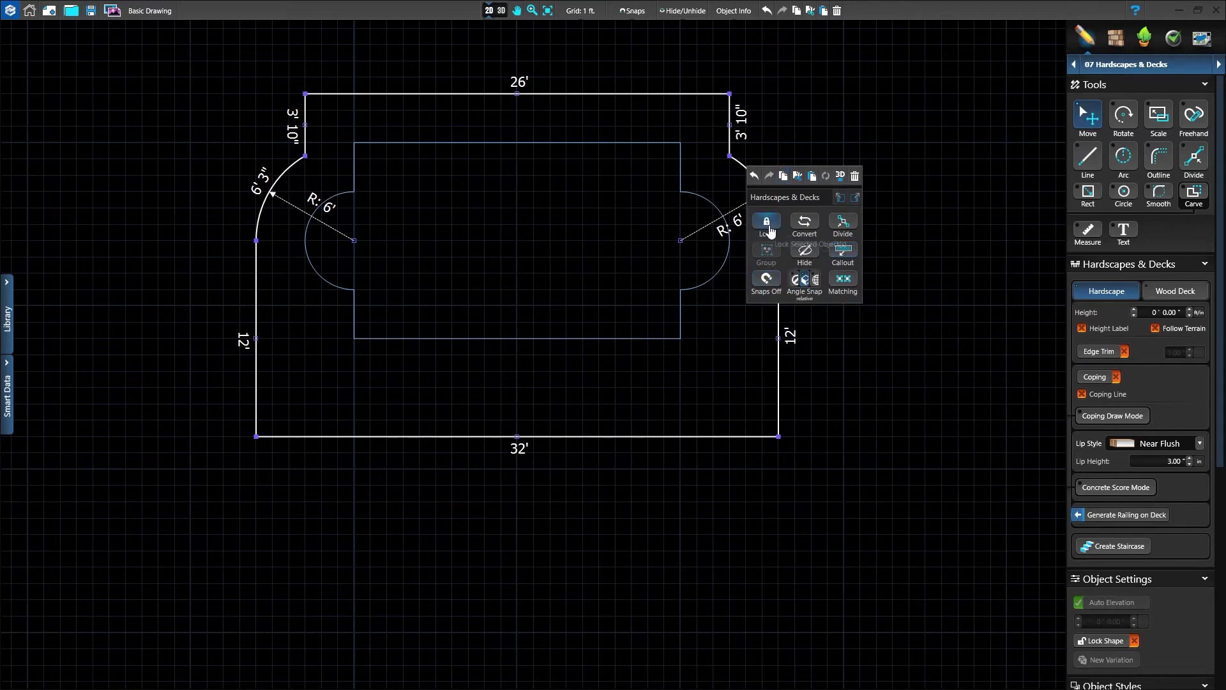
pyautogui.click(969, 183)
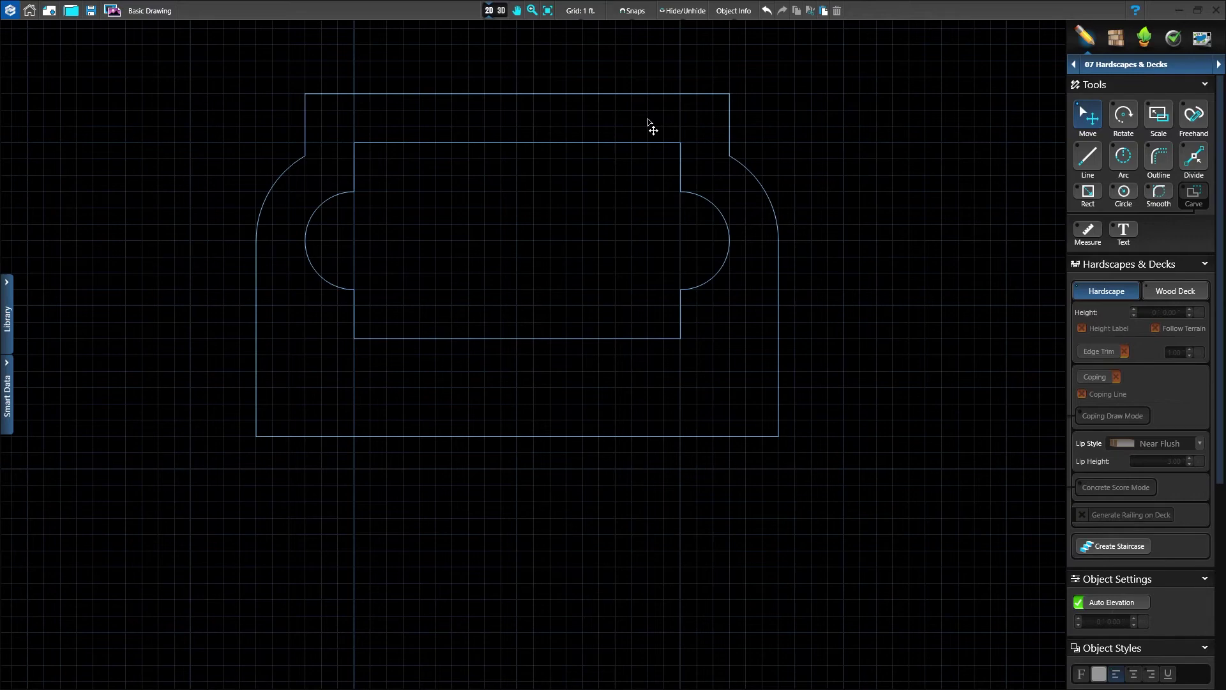
# - Examine the area of the inner paving shape in its Smart Data
pyautogui.click(602, 143)
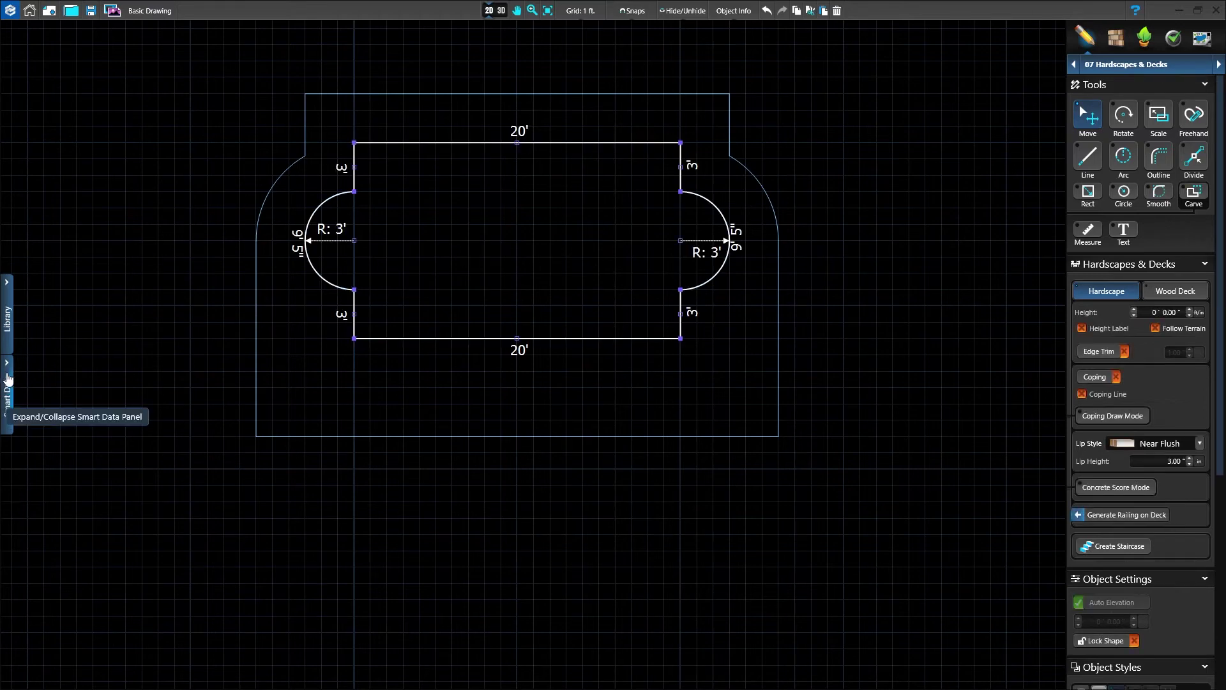
pyautogui.click(8, 400)
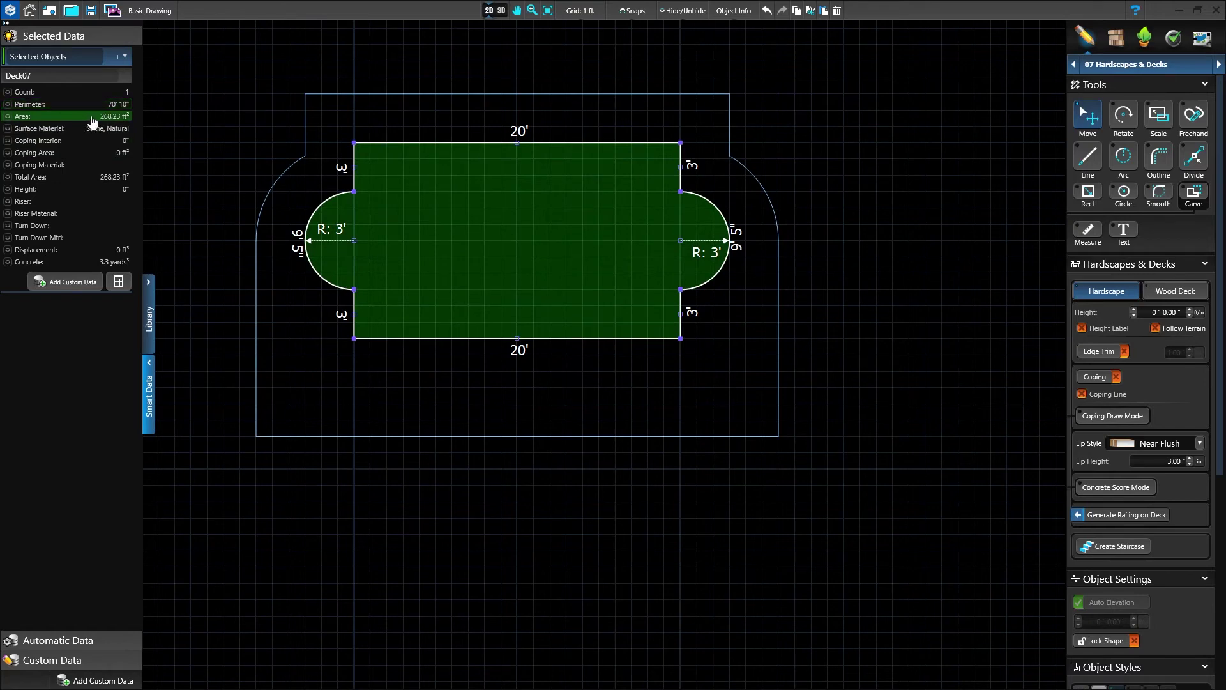
pyautogui.click(7, 117)
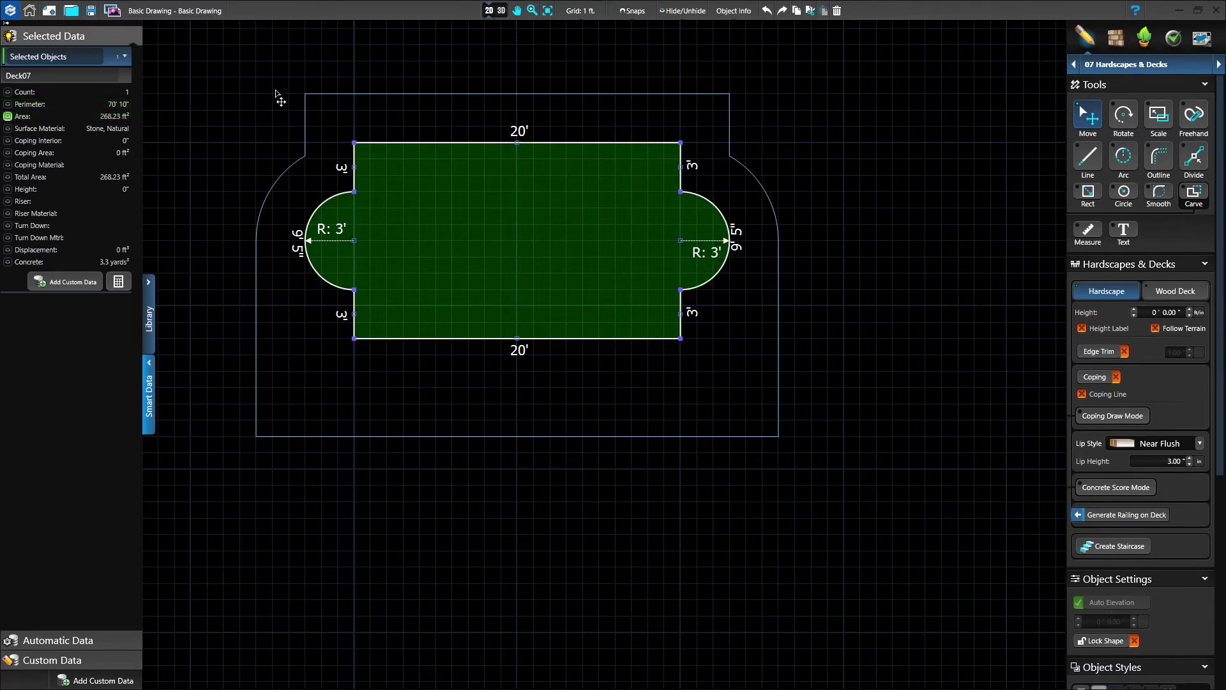
pyautogui.click(8, 117)
pyautogui.click(146, 365)
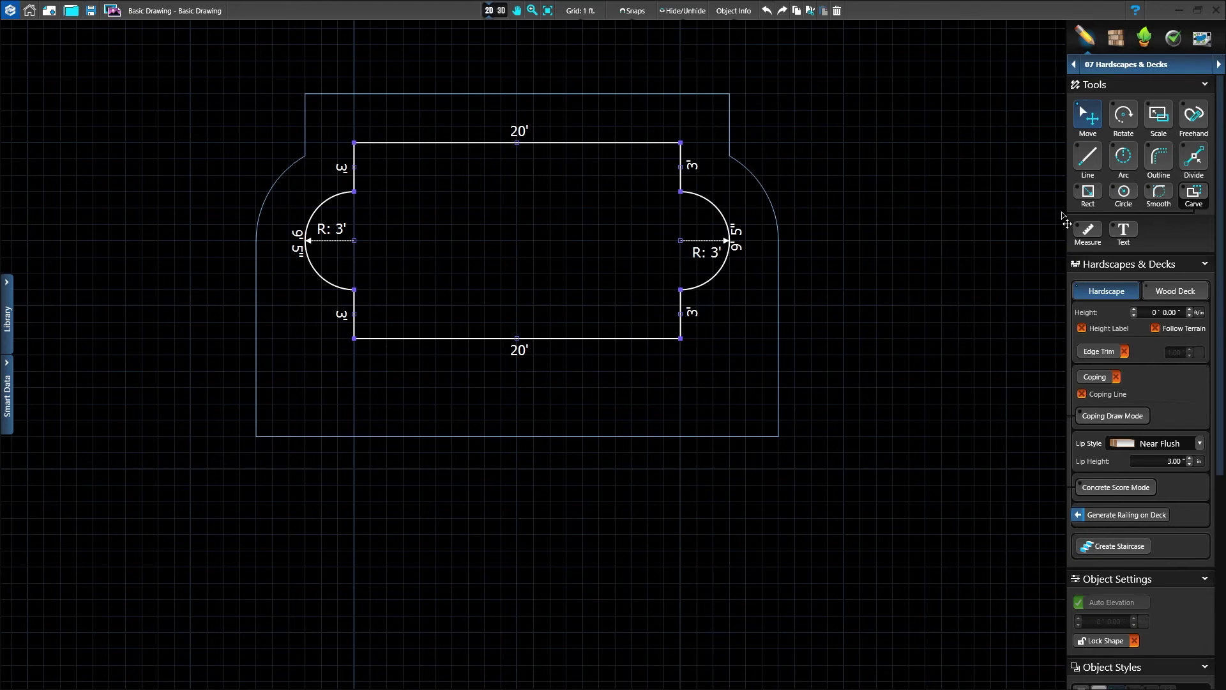
# - Place a vertical measurement down from the paving's lower-right corner and extend it to 12'
pyautogui.click(1089, 233)
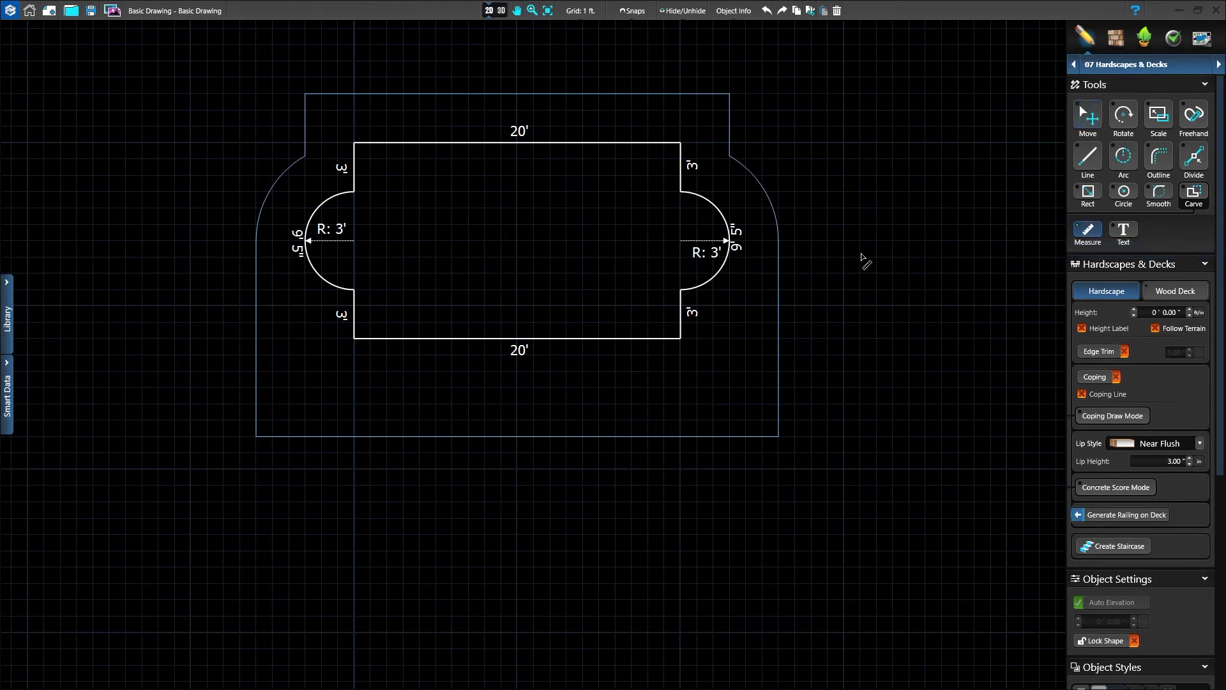
pyautogui.click(680, 337)
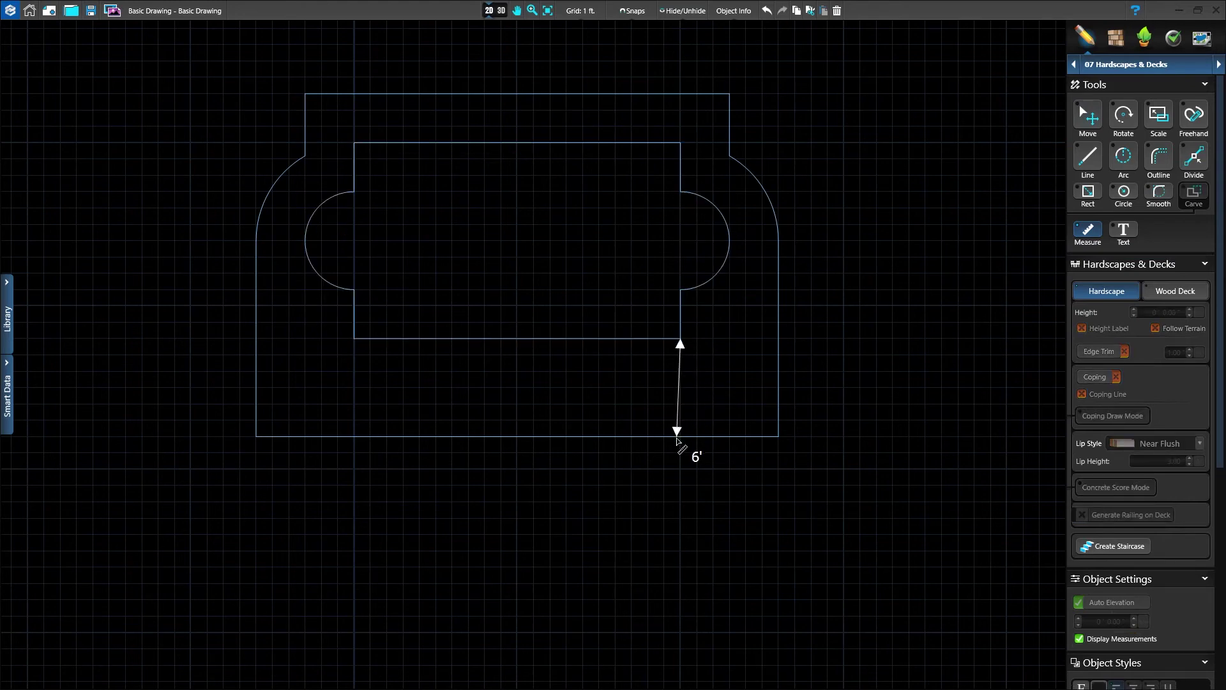
pyautogui.click(682, 500)
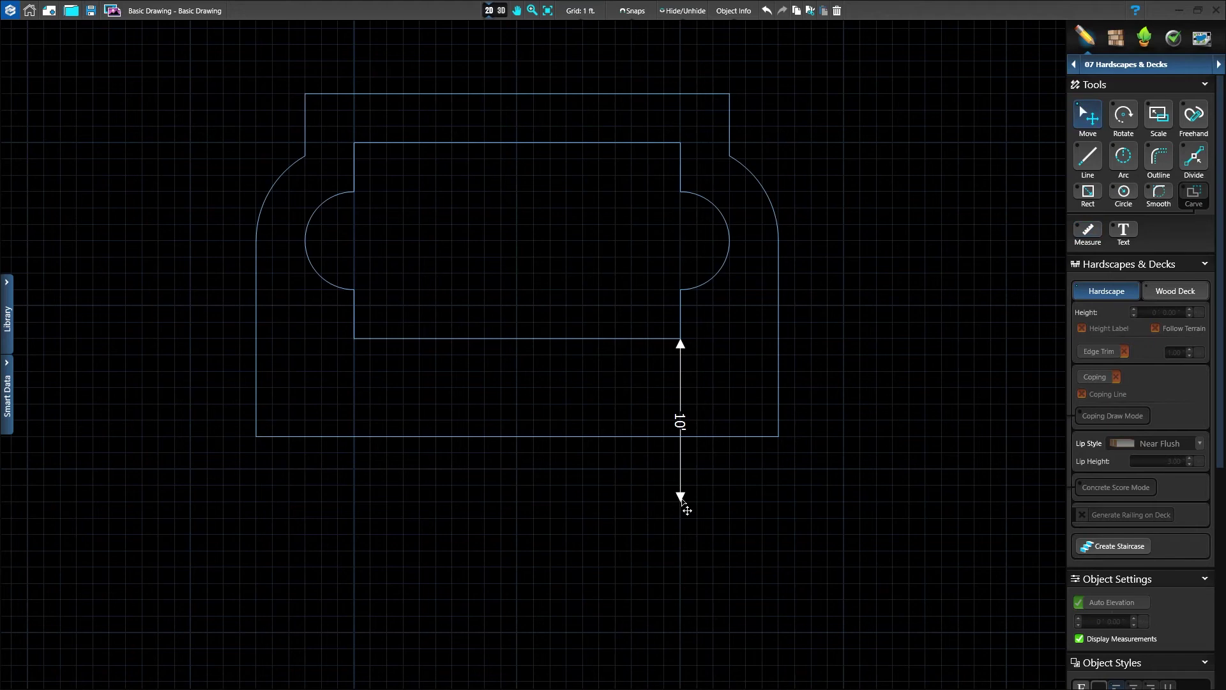
pyautogui.moveTo(701, 500); pyautogui.dragTo(700, 534)
pyautogui.click(706, 535)
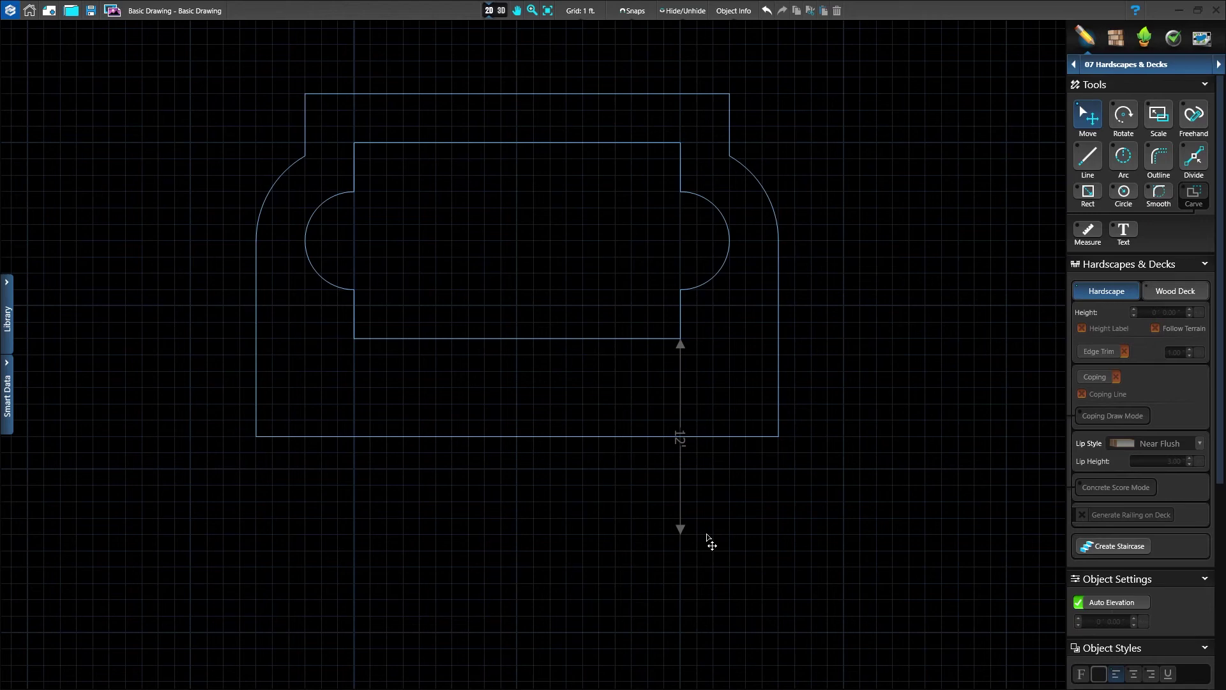
# - Measure the paving's full width between its two side arcs and move the dimension line up near its top edge
pyautogui.press('m')
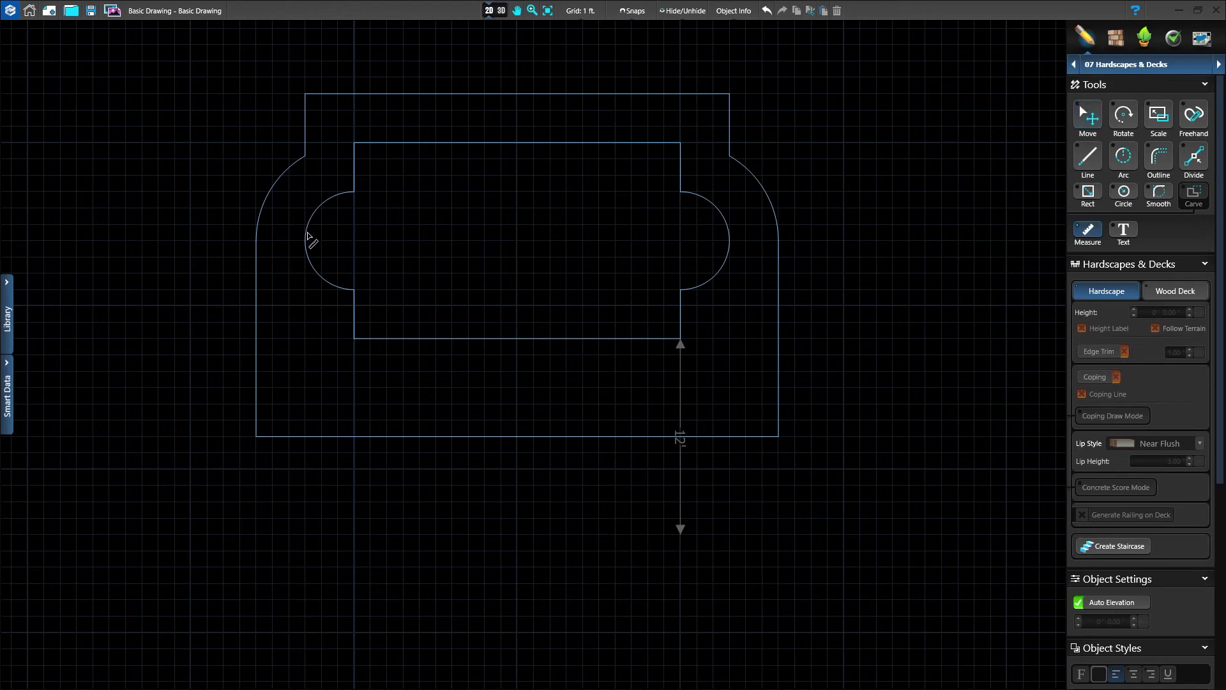
pyautogui.moveTo(306, 241); pyautogui.dragTo(730, 239)
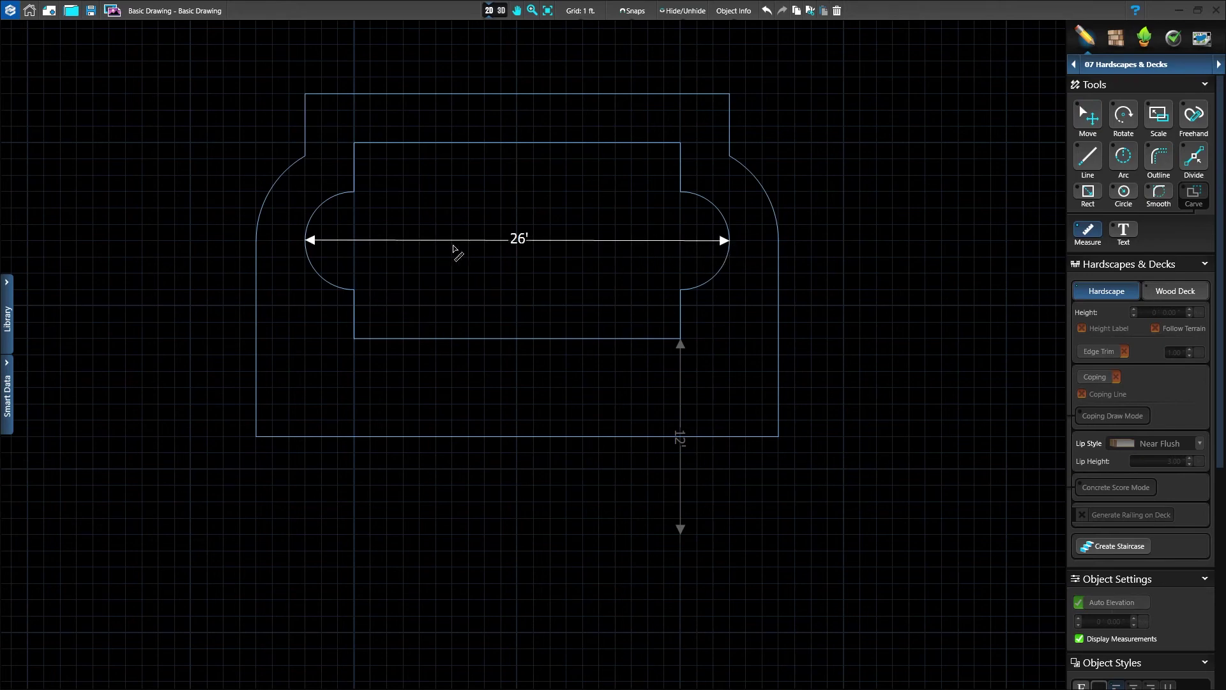
pyautogui.rightClick(550, 267)
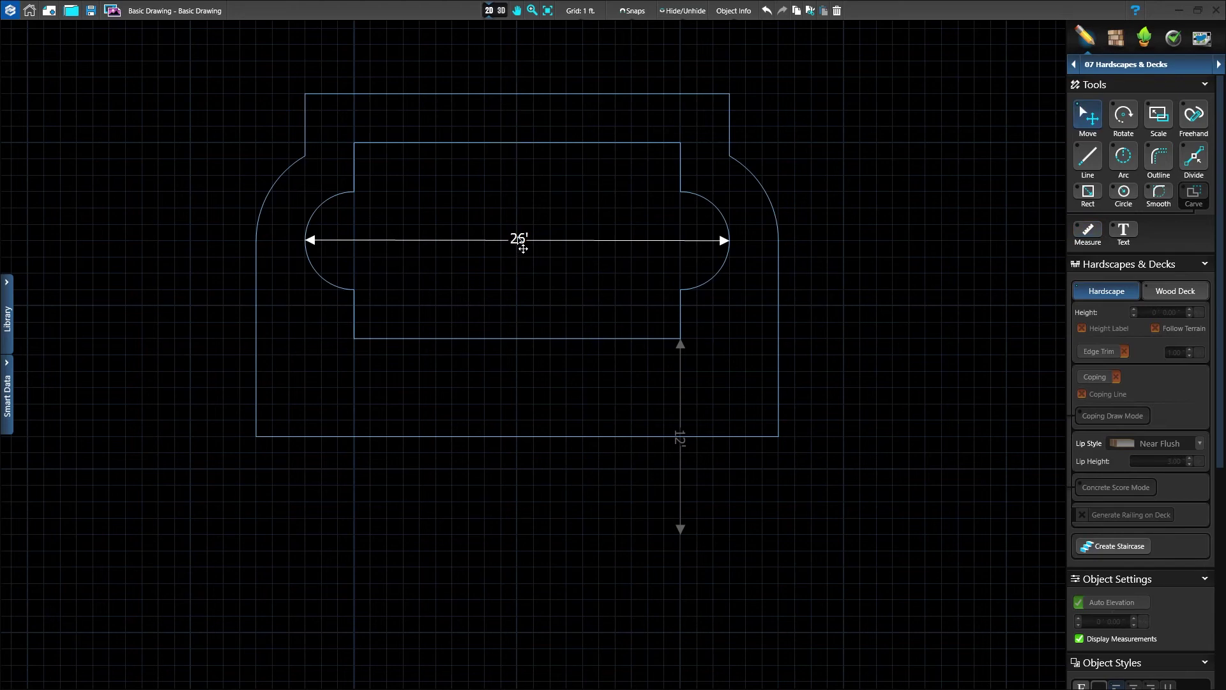
pyautogui.moveTo(519, 240); pyautogui.dragTo(509, 171)
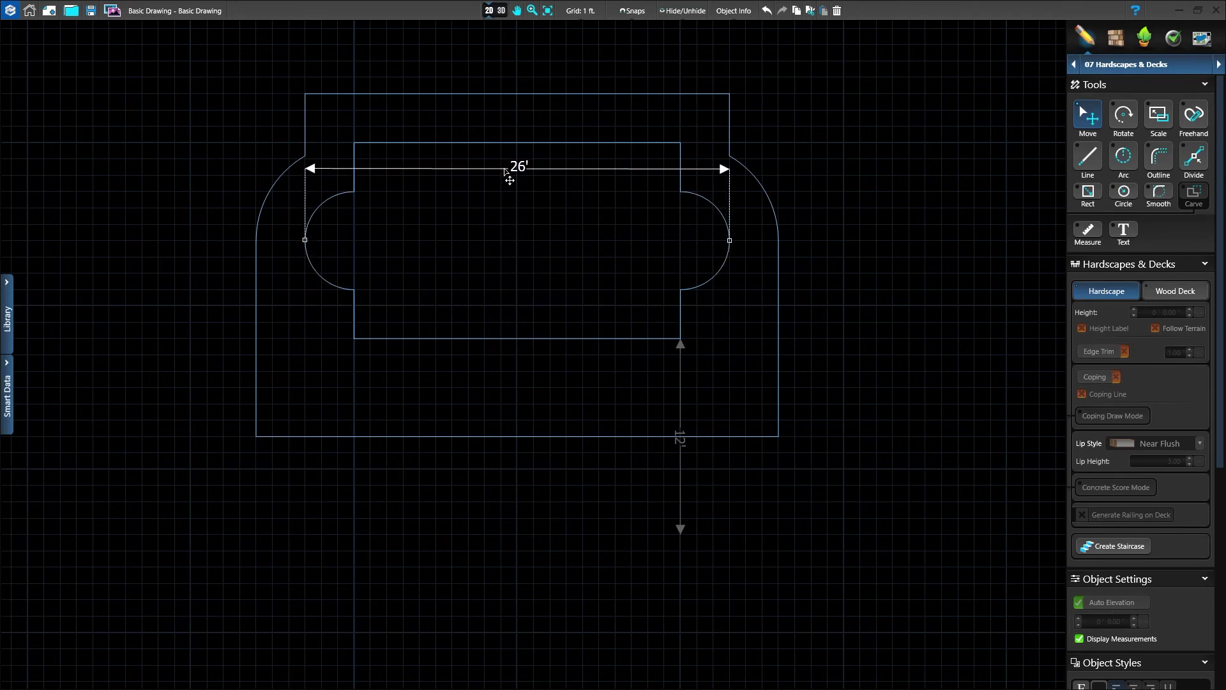
pyautogui.press('c')
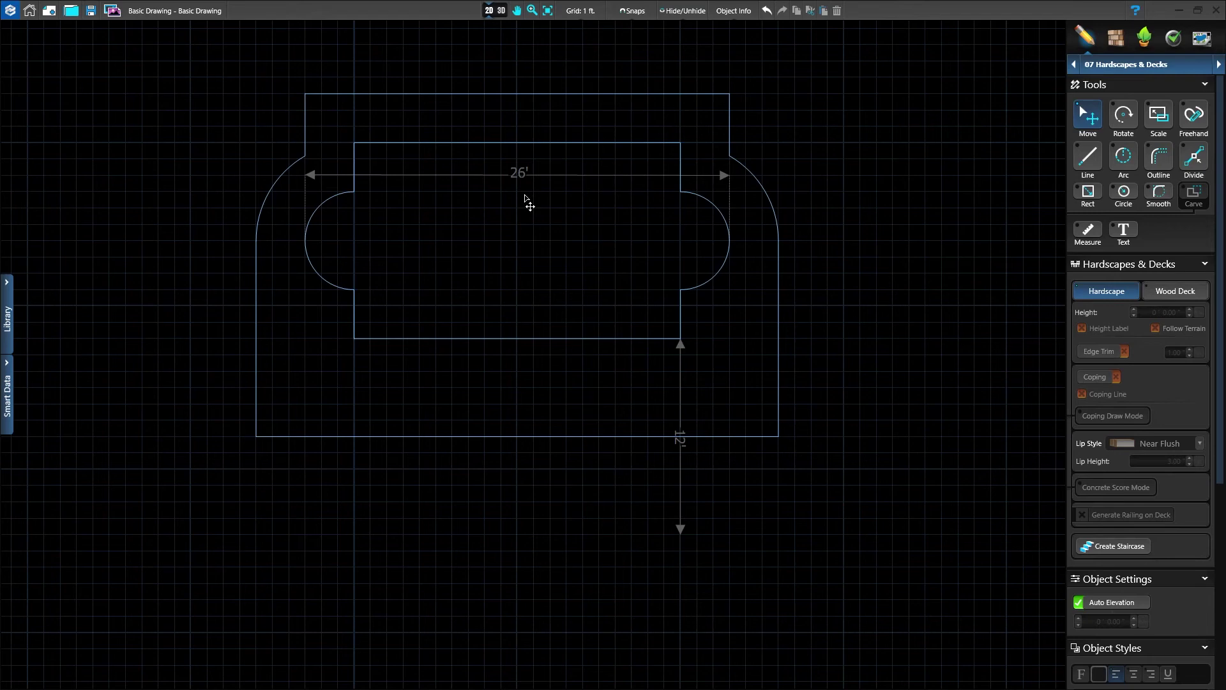
# - Add the text "Hello" to the right of the outer hardscape shape
pyautogui.click(1126, 232)
pyautogui.click(852, 220)
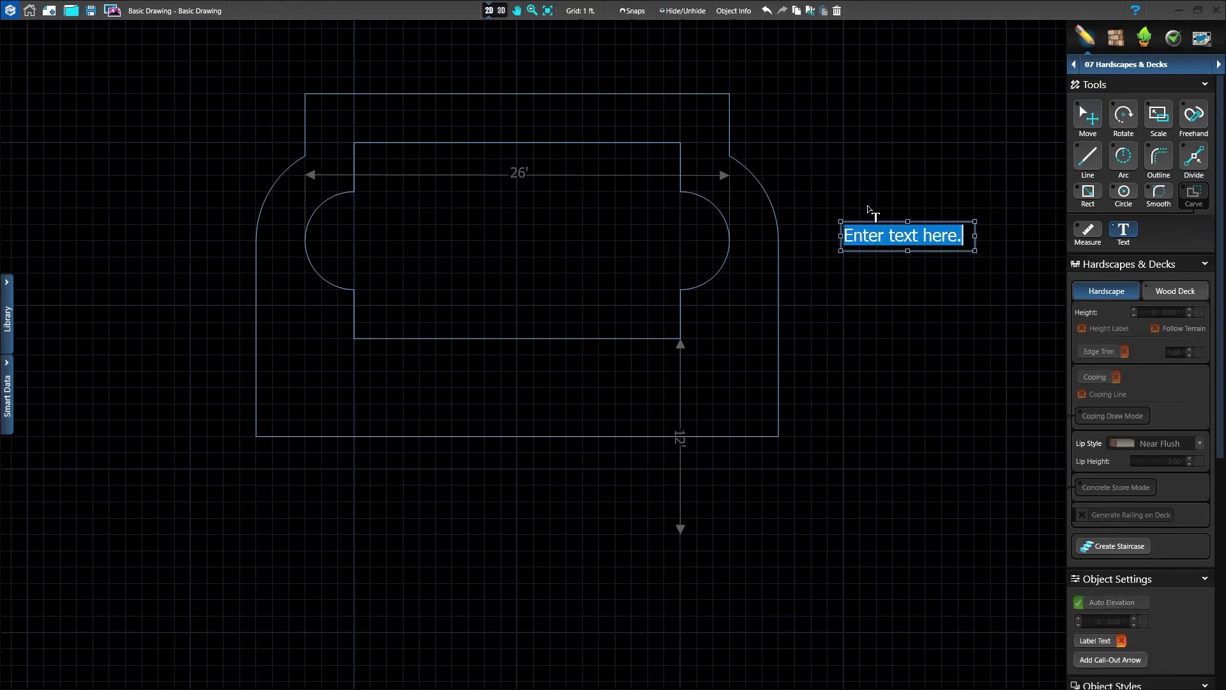
pyautogui.write('Hel')
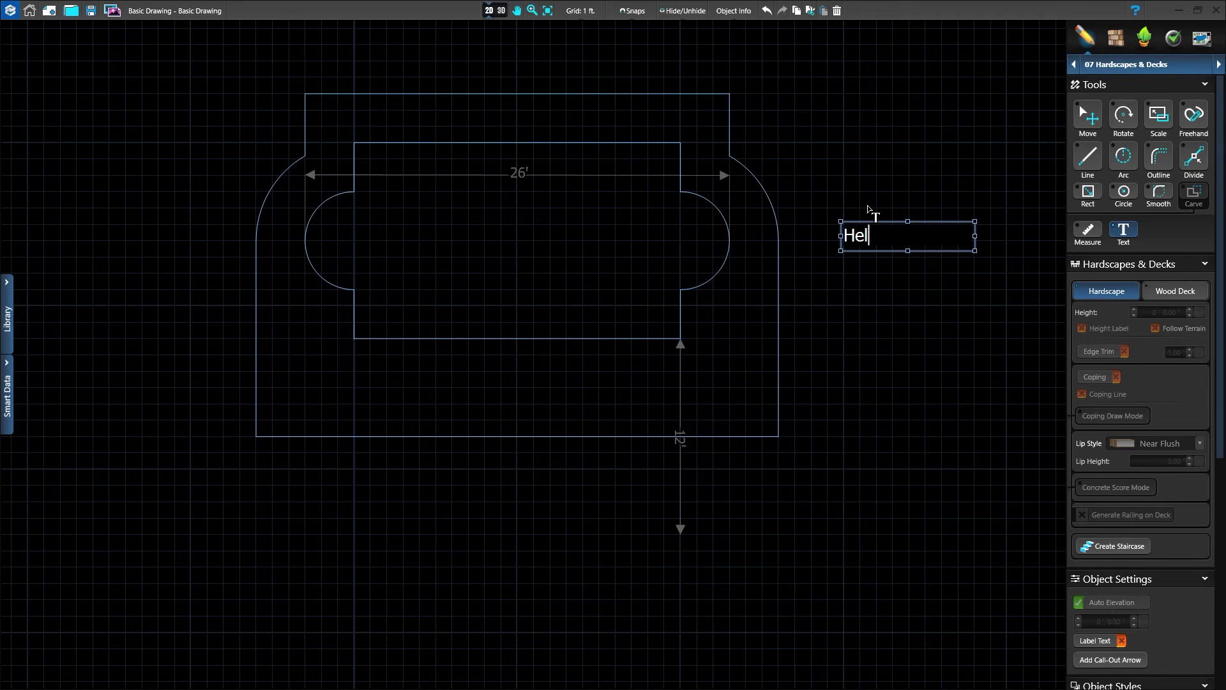
pyautogui.click(897, 295)
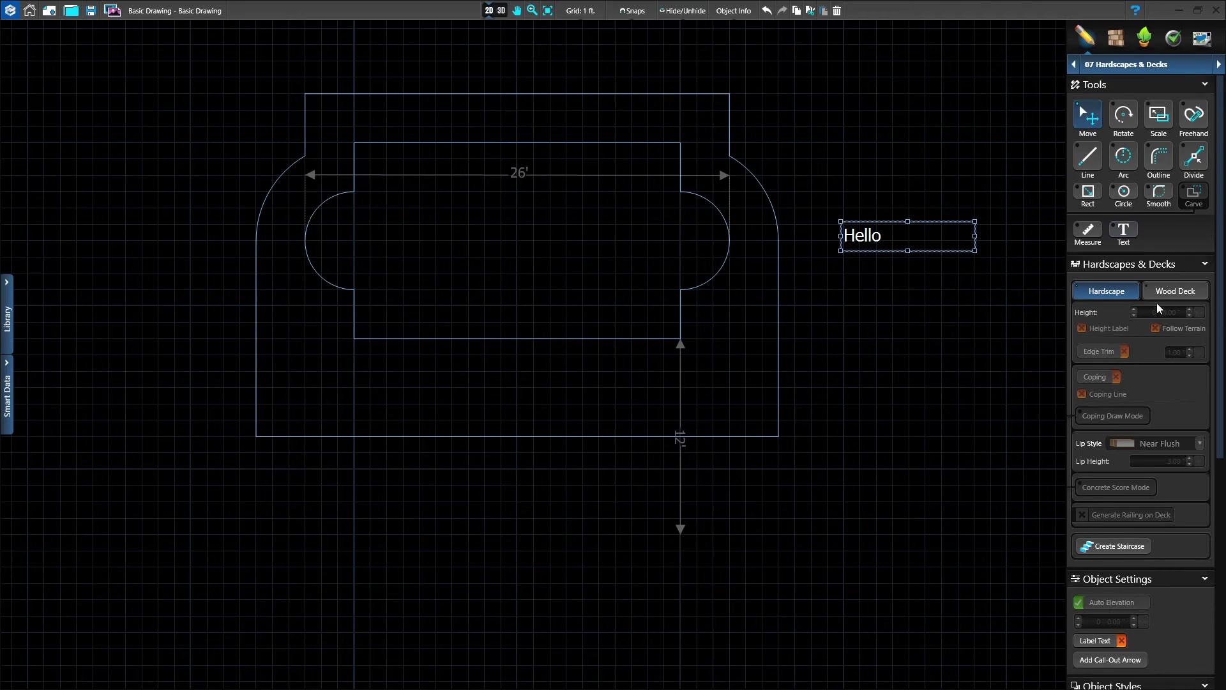
# - Add a callout with an arrow to the inner paving, placing its label above the outer shape's top edge
pyautogui.scroll(-5, 1159, 316)
pyautogui.scroll(-1, 1160, 326)
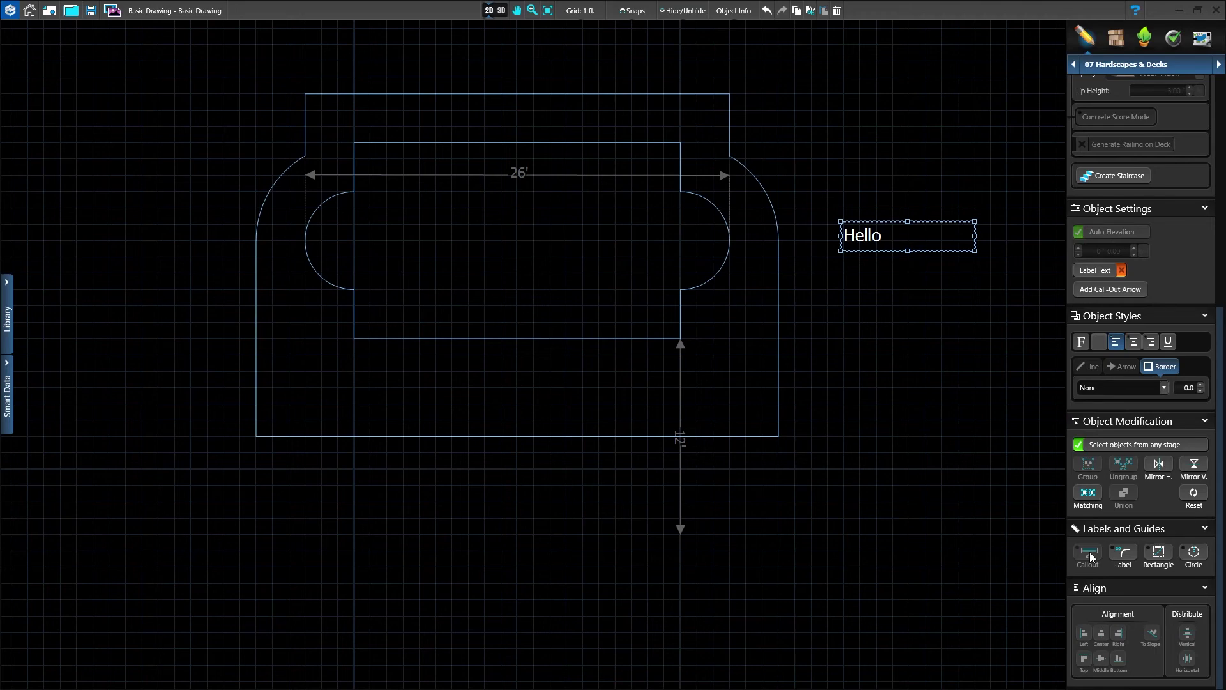
pyautogui.click(626, 145)
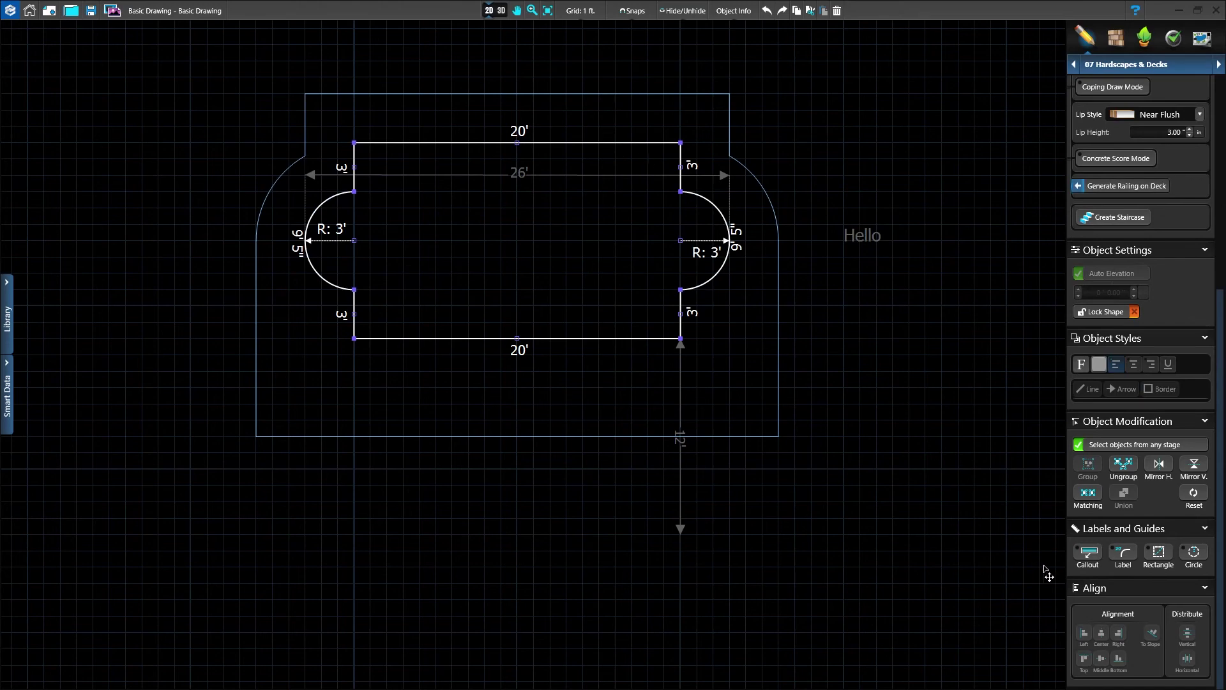
pyautogui.click(1089, 553)
pyautogui.click(671, 76)
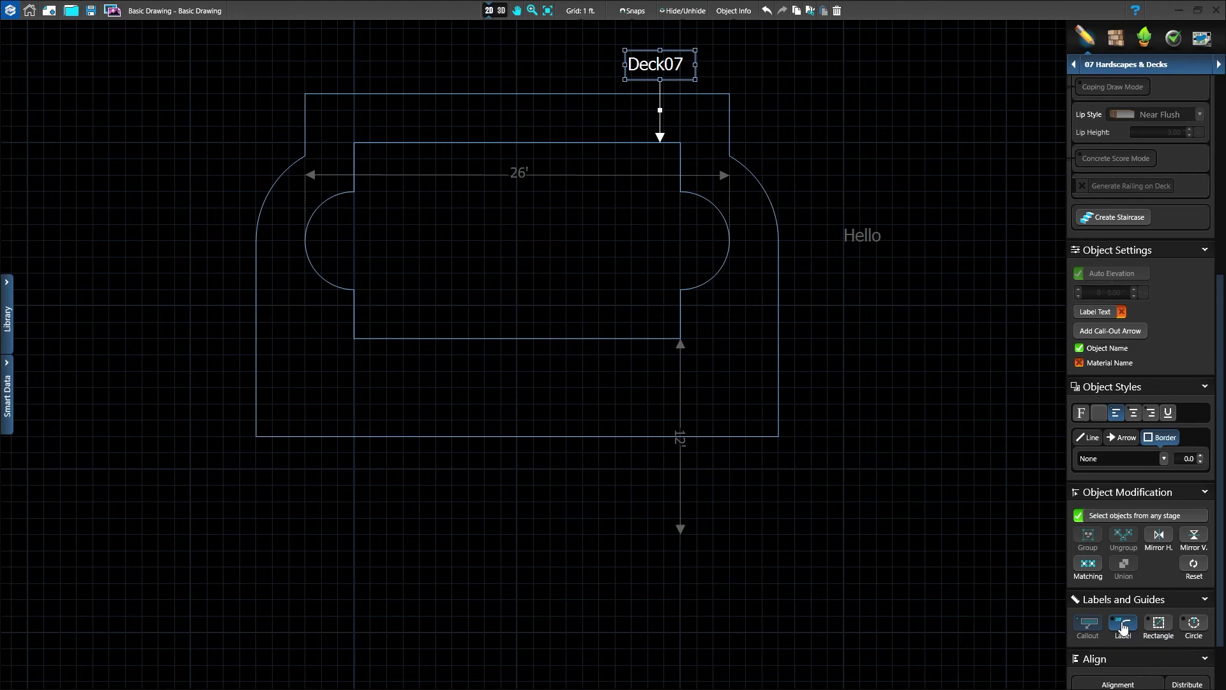
# - Reposition the dimension label of the inner paving's bottom edge with the Label tool
pyautogui.click(611, 340)
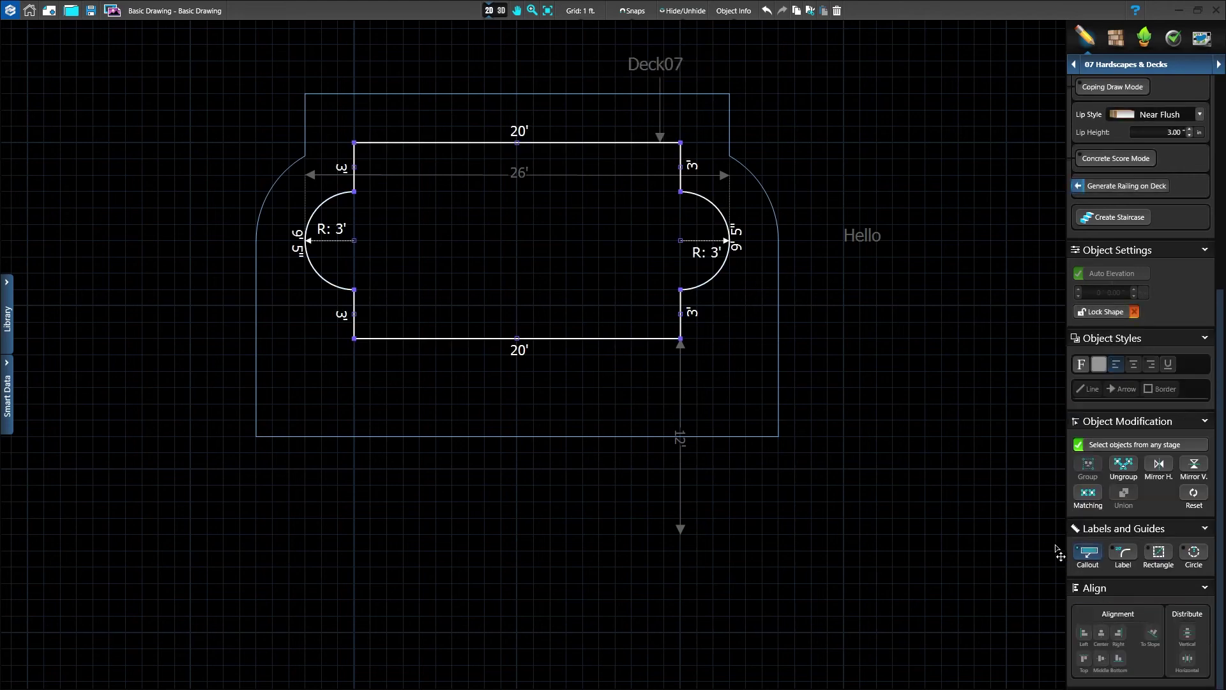
pyautogui.click(1122, 556)
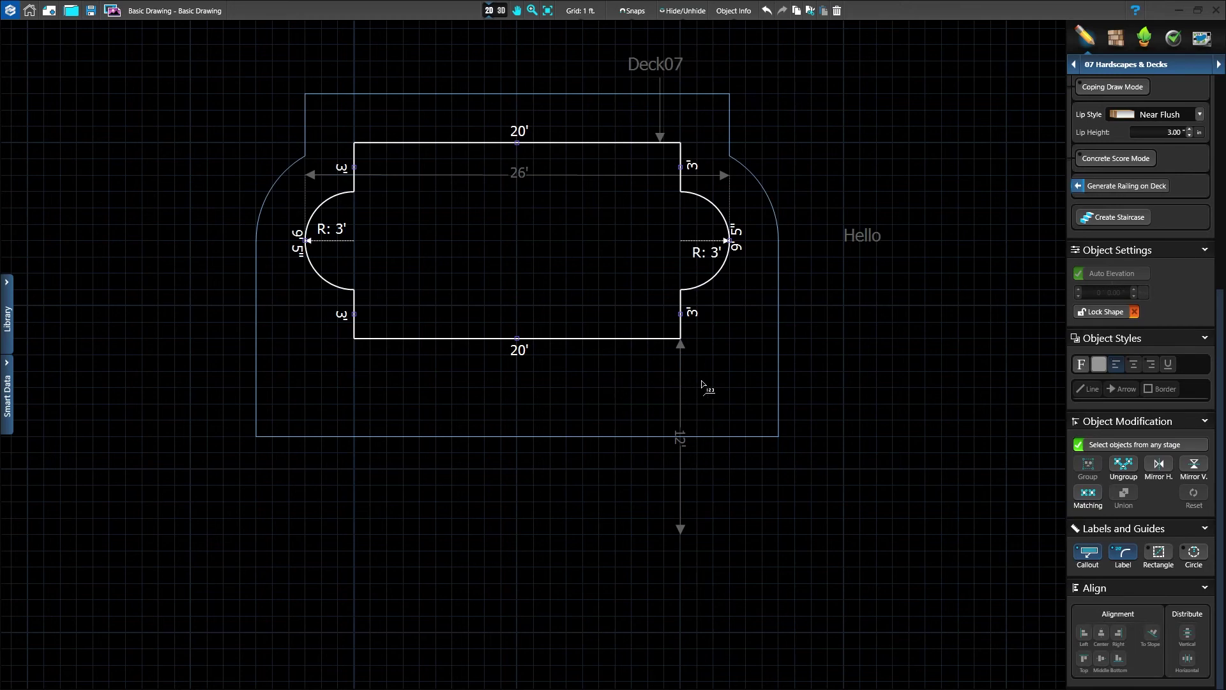
pyautogui.click(522, 358)
pyautogui.moveTo(521, 358)
pyautogui.mouseDown()
pyautogui.moveTo(610, 358)
pyautogui.moveTo(461, 339)
pyautogui.moveTo(529, 340)
pyautogui.moveTo(519, 341)
pyautogui.mouseUp()
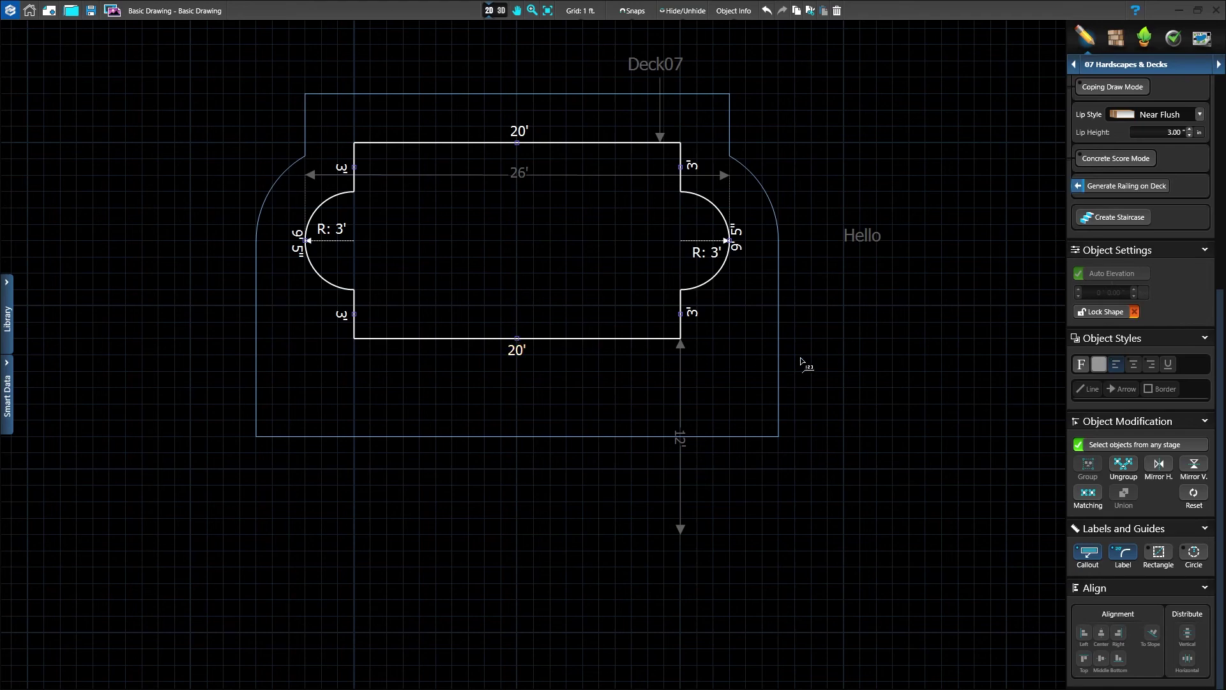
# - Draw a 30' by 6' rectangle guide starting at the lower end of the vertical measurement
pyautogui.click(1191, 555)
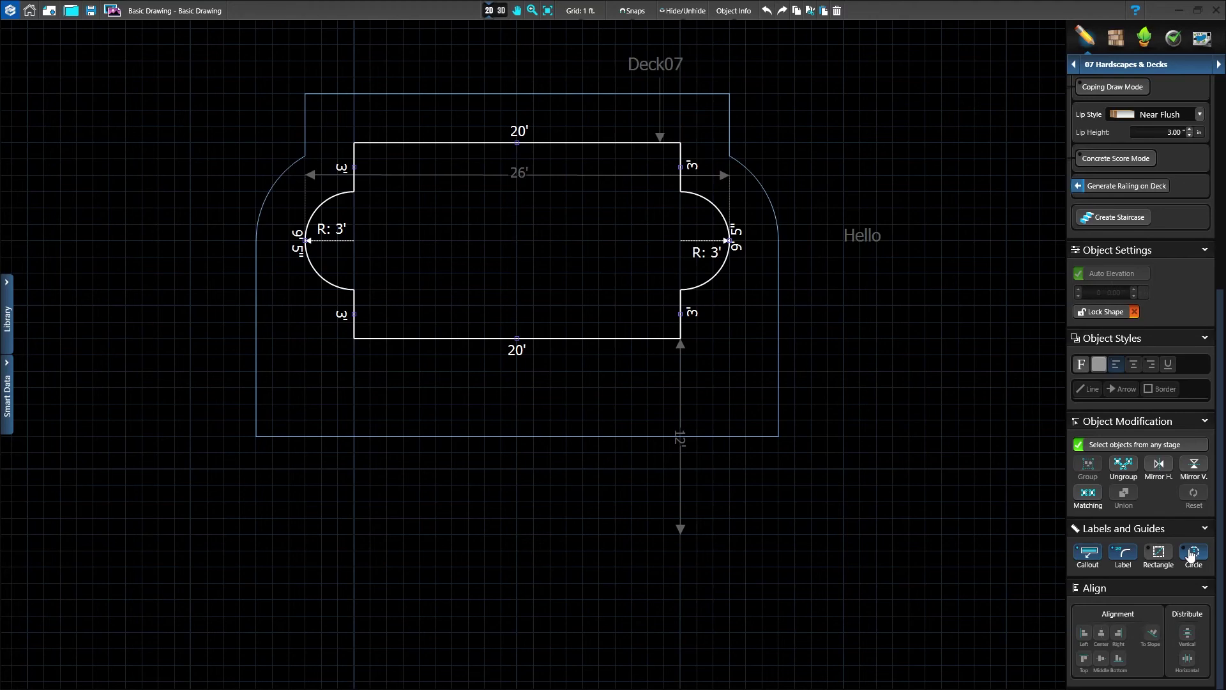
pyautogui.moveTo(986, 550)
pyautogui.mouseDown(button='middle')
pyautogui.moveTo(802, 454)
pyautogui.moveTo(621, 391)
pyautogui.mouseUp(button='middle')
pyautogui.click(1160, 556)
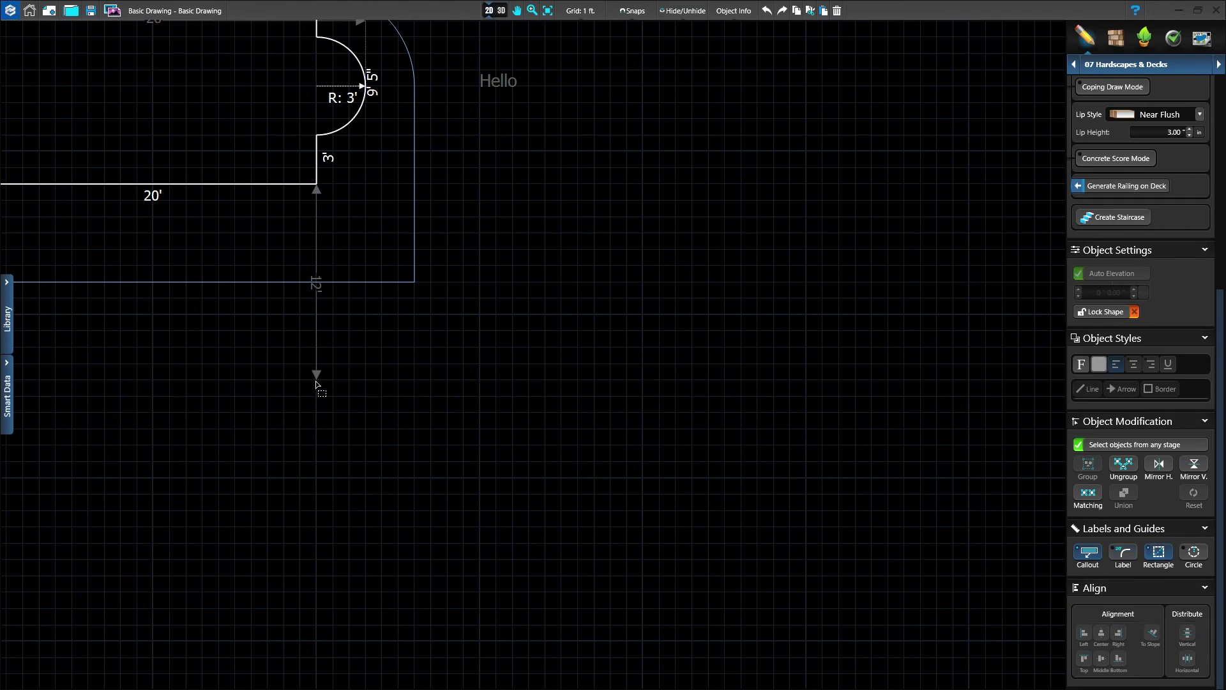
pyautogui.click(316, 380)
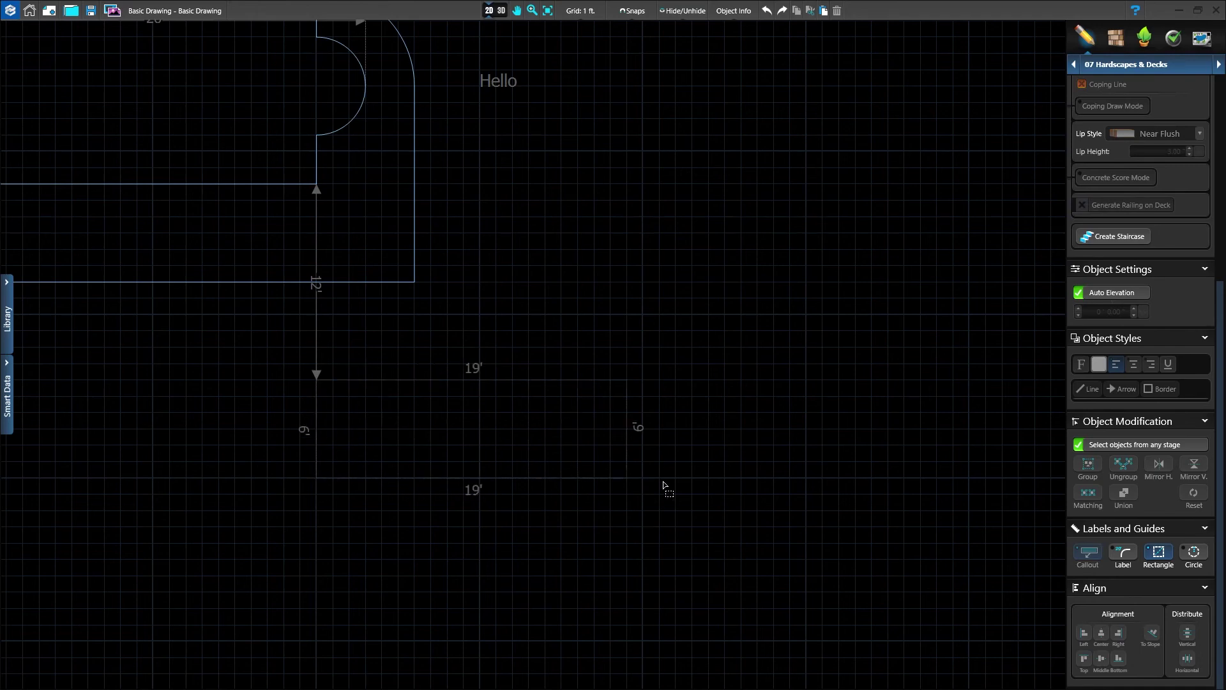
pyautogui.click(814, 483)
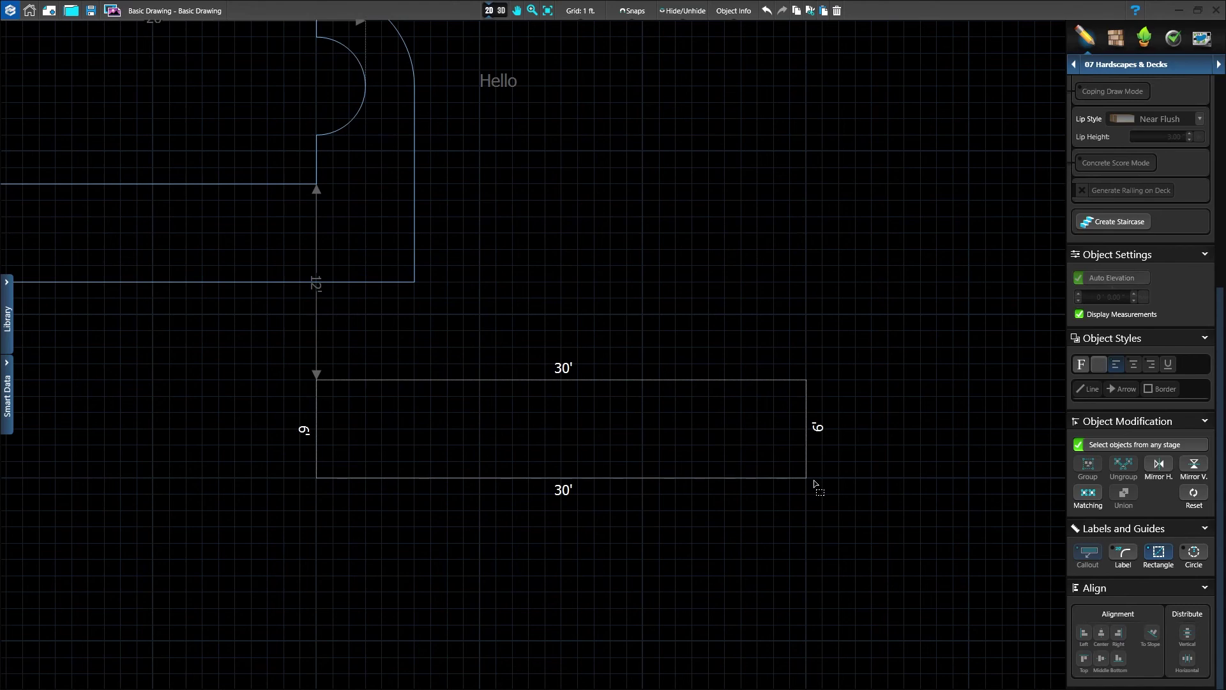
pyautogui.scroll(5, 1149, 252)
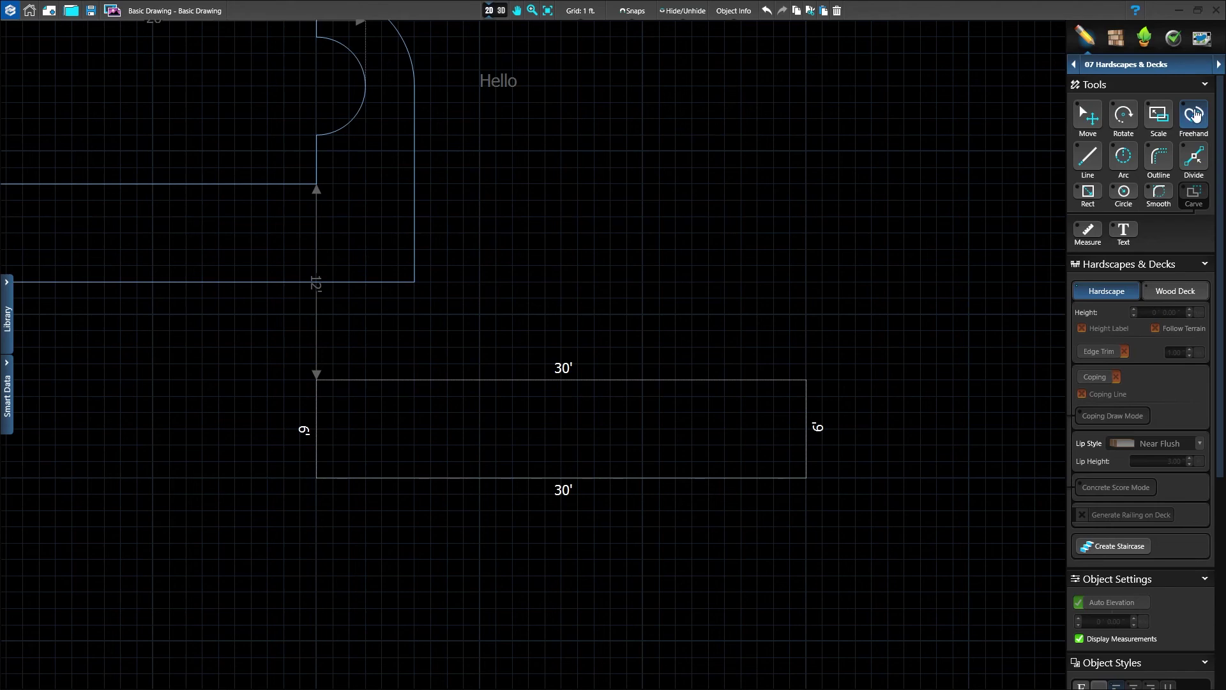
# - Draw a wavy freehand curve about 30' long across the rectangle guide, from its left edge to near its right edge
pyautogui.click(1194, 115)
pyautogui.moveTo(318, 449)
pyautogui.mouseDown()
pyautogui.moveTo(414, 406)
pyautogui.moveTo(596, 428)
pyautogui.moveTo(684, 408)
pyautogui.moveTo(796, 410)
pyautogui.mouseUp()
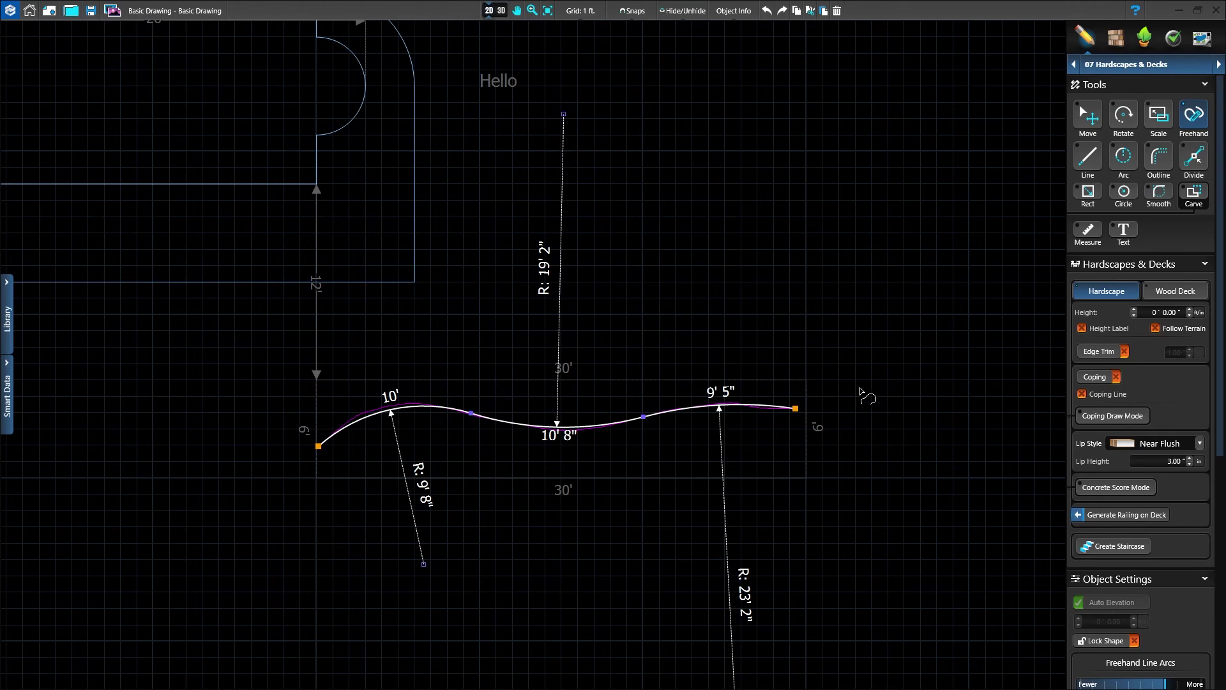
pyautogui.scroll(-3, 1158, 421)
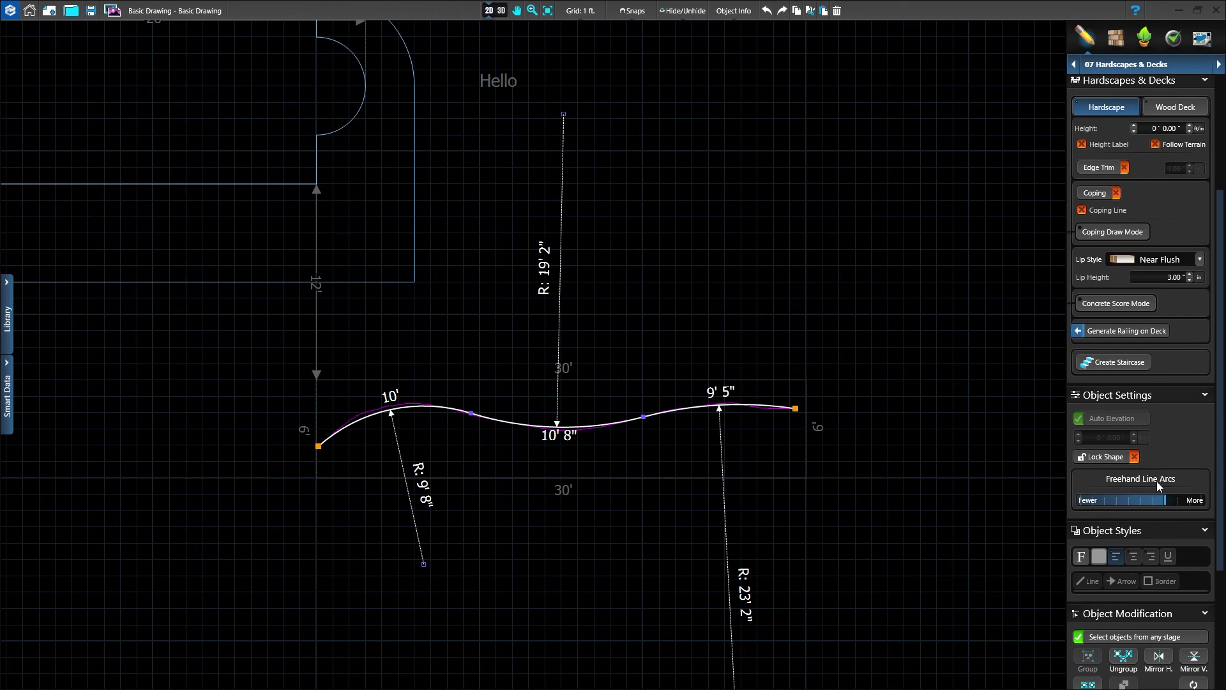
pyautogui.moveTo(1165, 501)
pyautogui.mouseDown()
pyautogui.moveTo(1155, 502)
pyautogui.moveTo(1177, 502)
pyautogui.moveTo(1165, 502)
pyautogui.mouseUp()
pyautogui.scroll(3, 1137, 370)
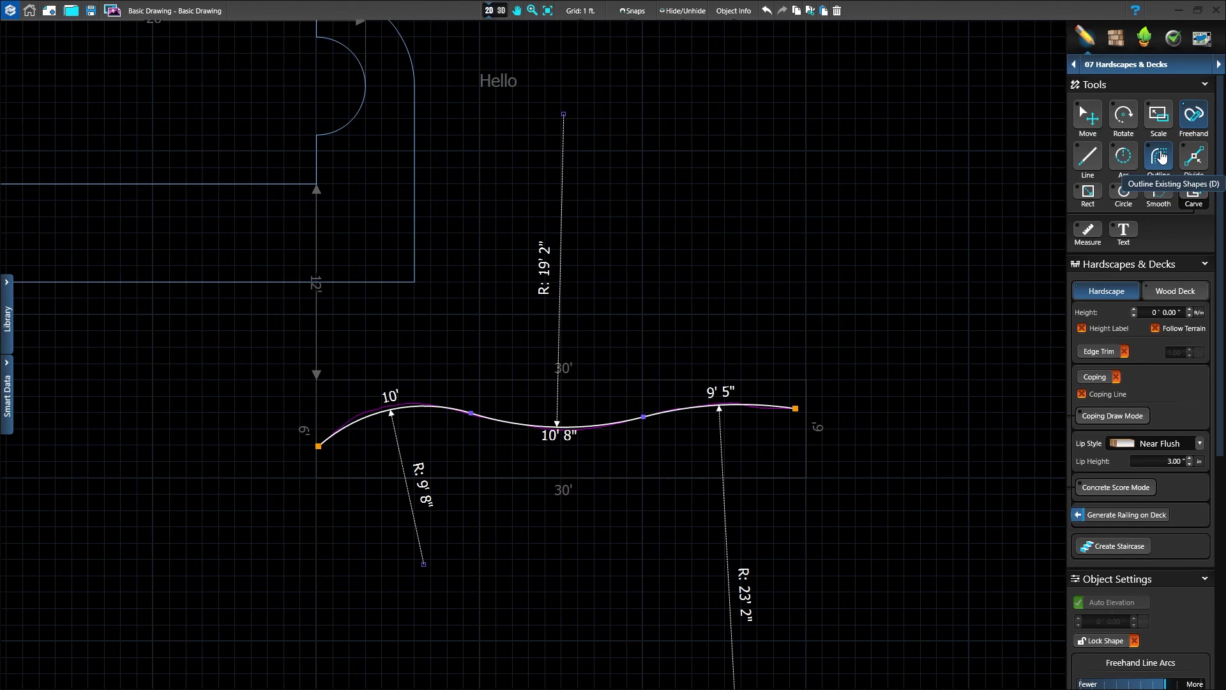
# - Outline the freehand curve with a 3' offset below it to form a closed curved path shape
pyautogui.click(1161, 157)
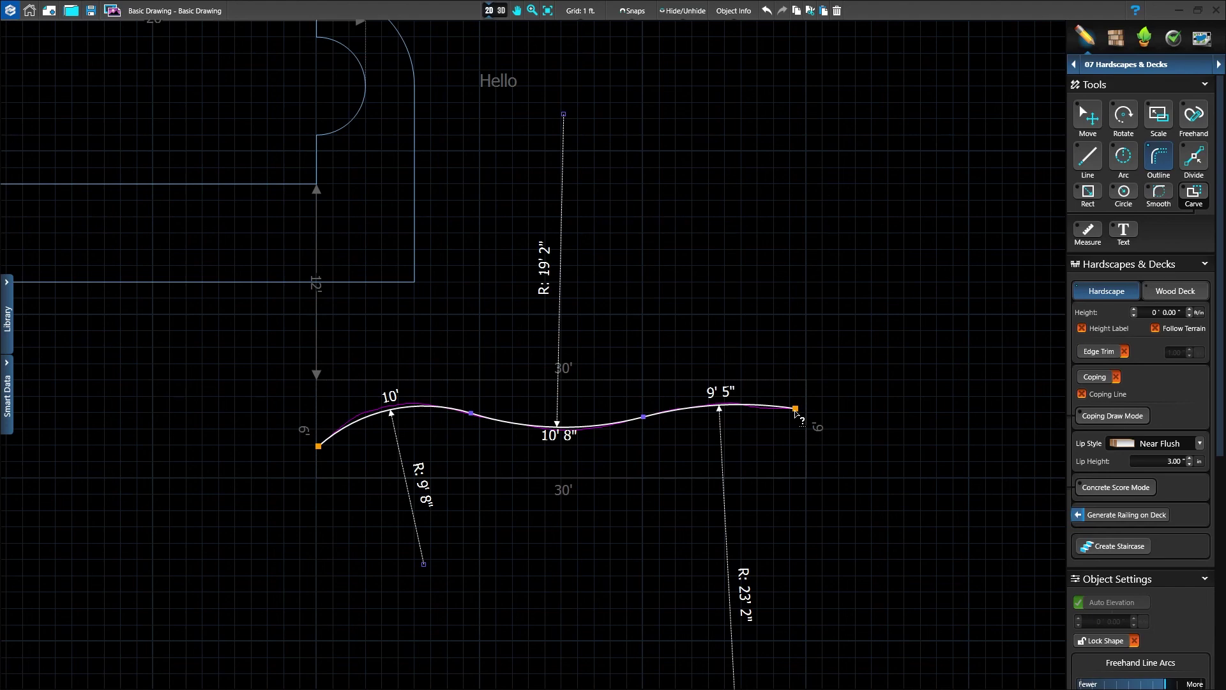
pyautogui.click(797, 414)
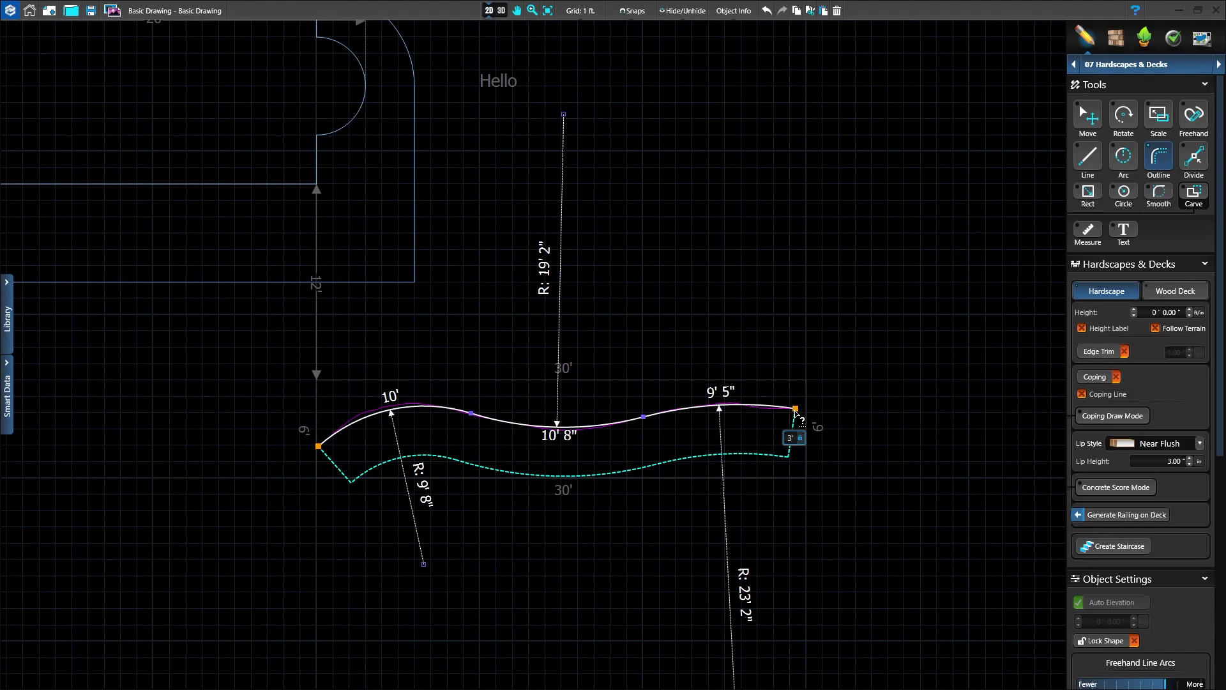
pyautogui.click(796, 414)
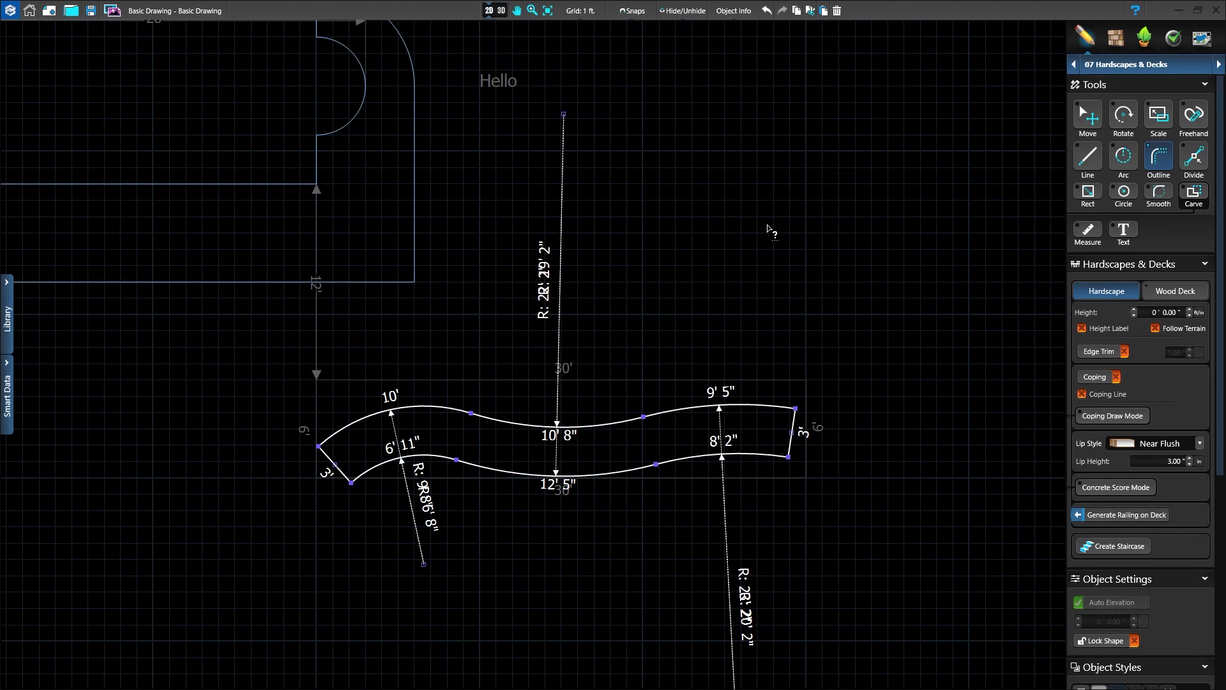
# - Open the snap settings
pyautogui.click(632, 10)
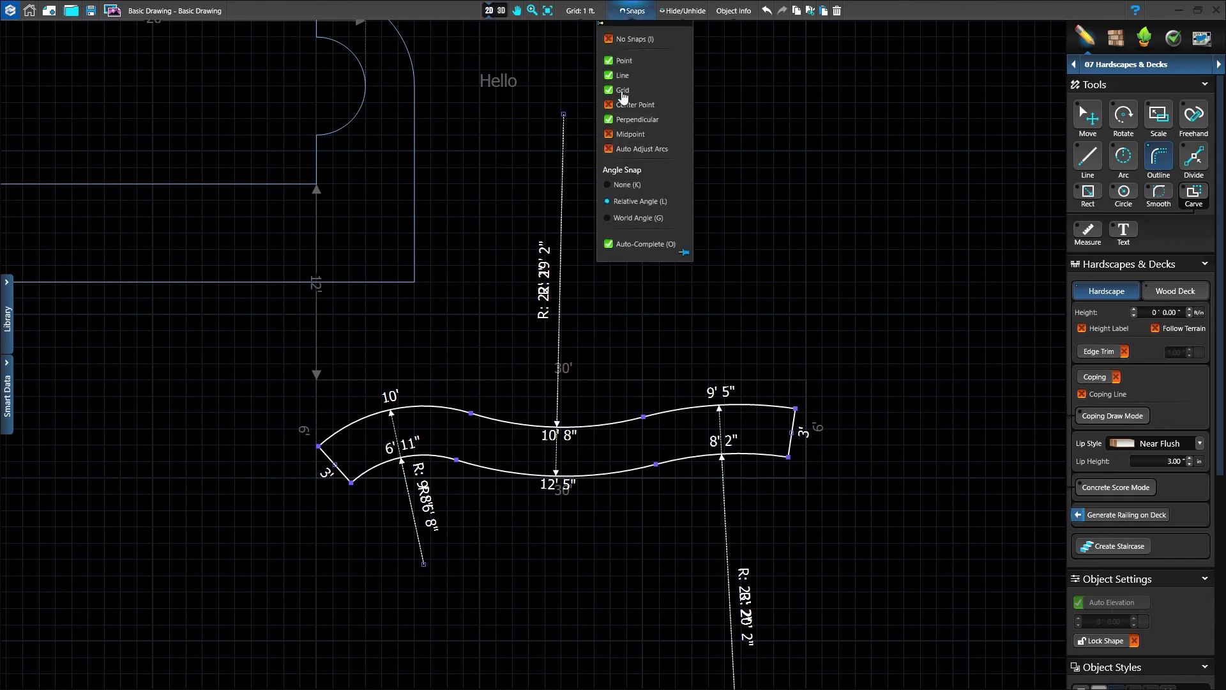